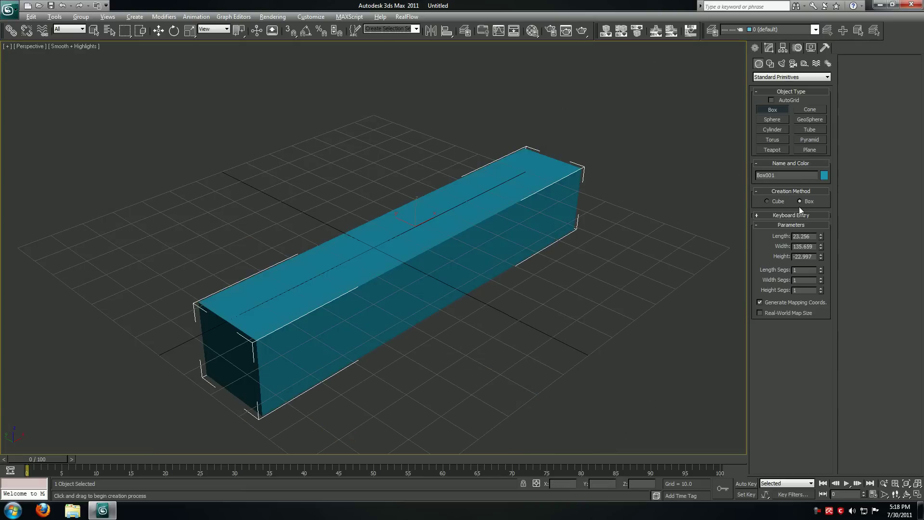
Set the new box's length to 5, width to 100 and height to 10
key(Return)
text(5)
key(Tab)
text(1)
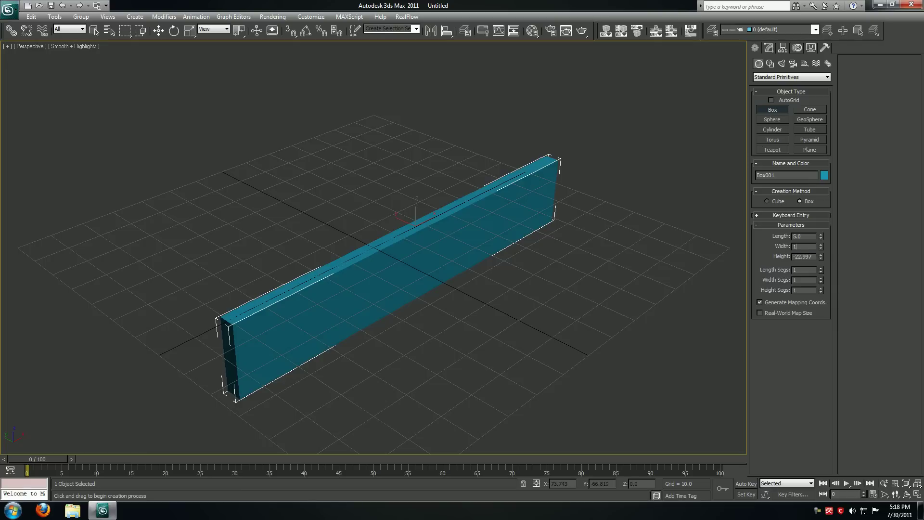
key(Tab)
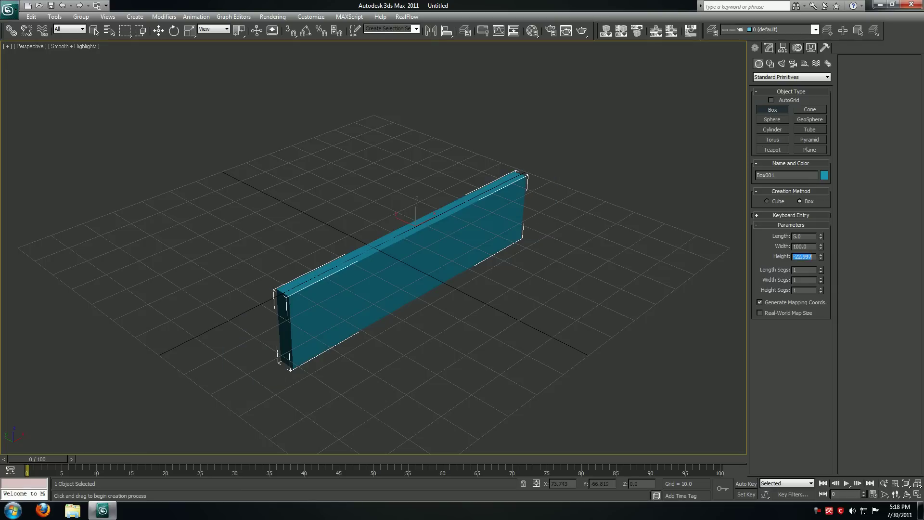
text(10)
key(Tab)
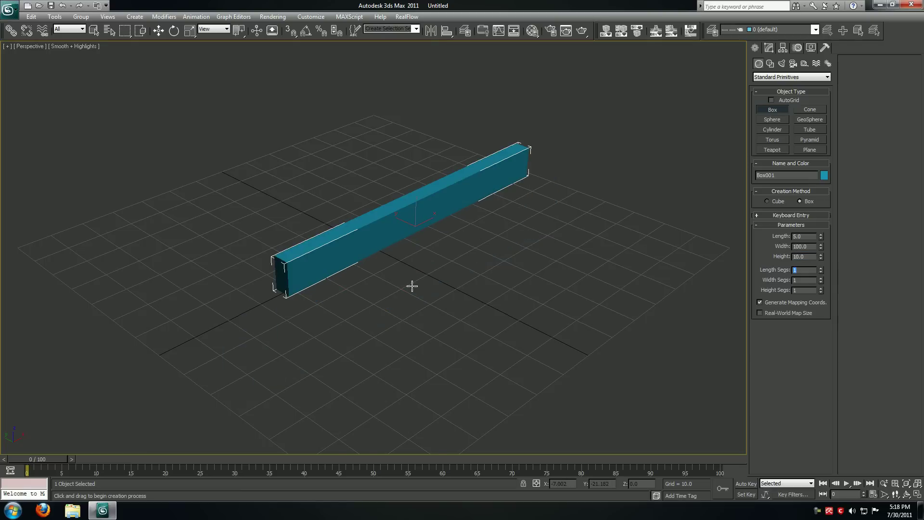
alt+middle_drag(412, 284, 425, 285)
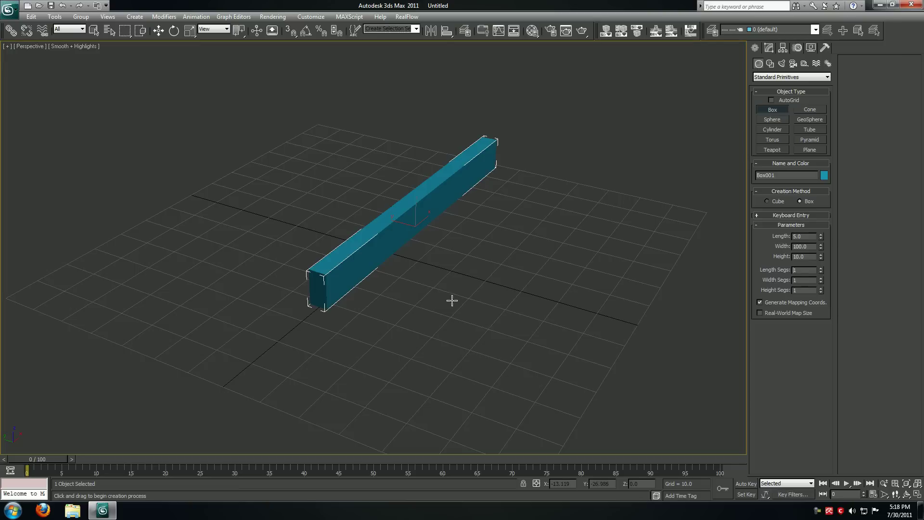
Hide the selection brackets and turn on edged faces in the Perspective view
key(j)
key(F4)
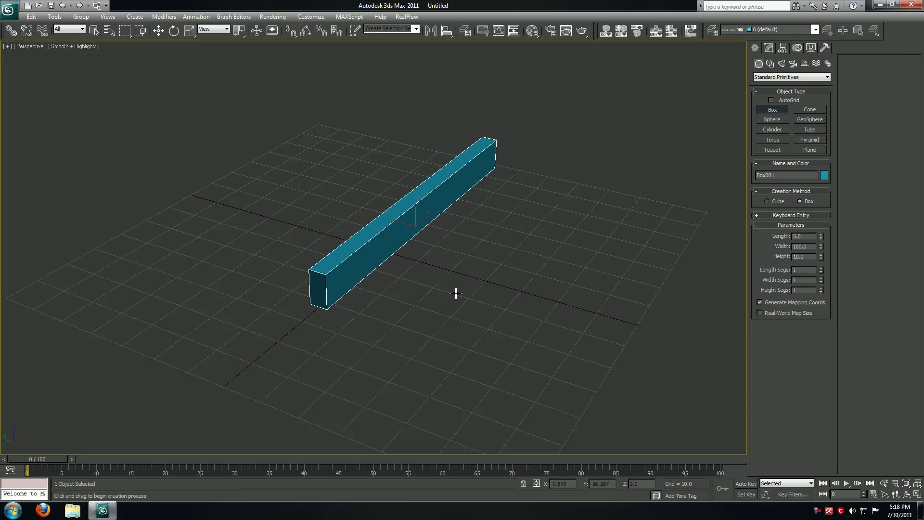
click(769, 48)
key(F4)
Center the beam on the origin by zeroing its X and Y positions
key(w)
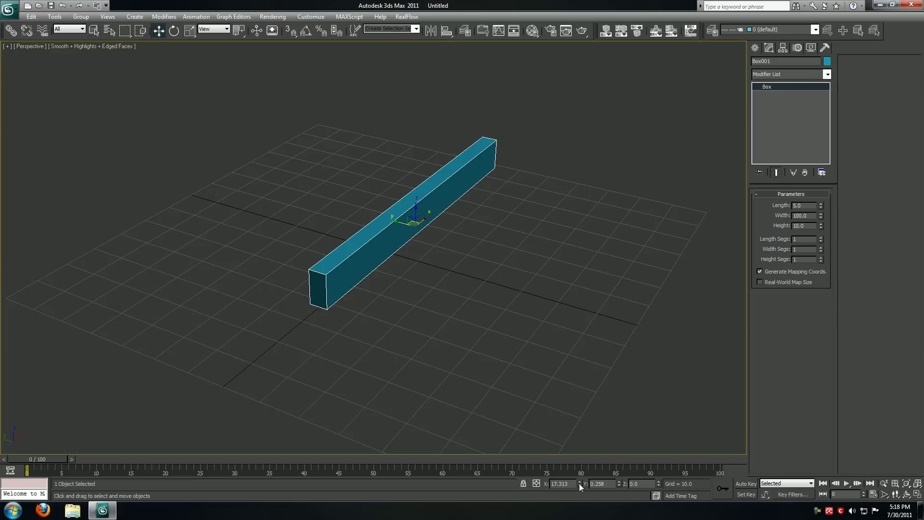
right_click(579, 483)
right_click(619, 481)
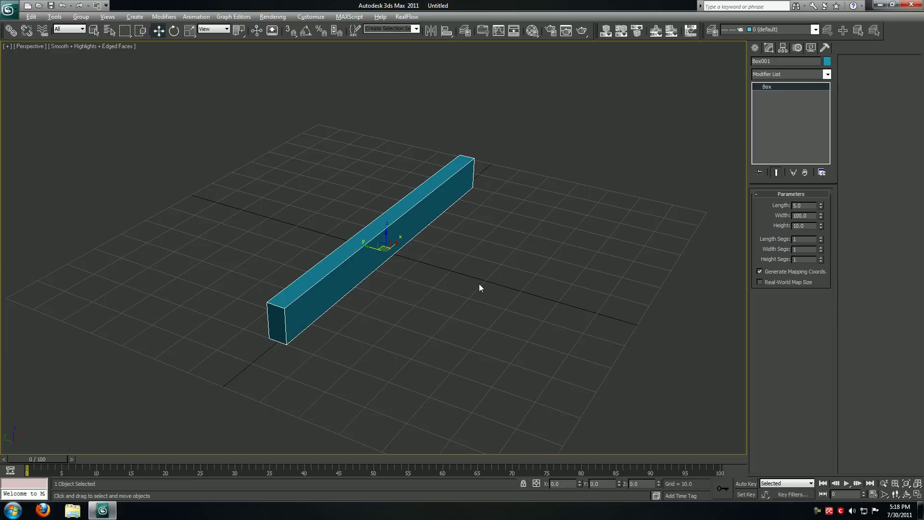
In the Top view, clone the beam as an independent copy about 15.6 units along Y
key(alt+w)
right_click(295, 137)
key(alt+w)
key(z)
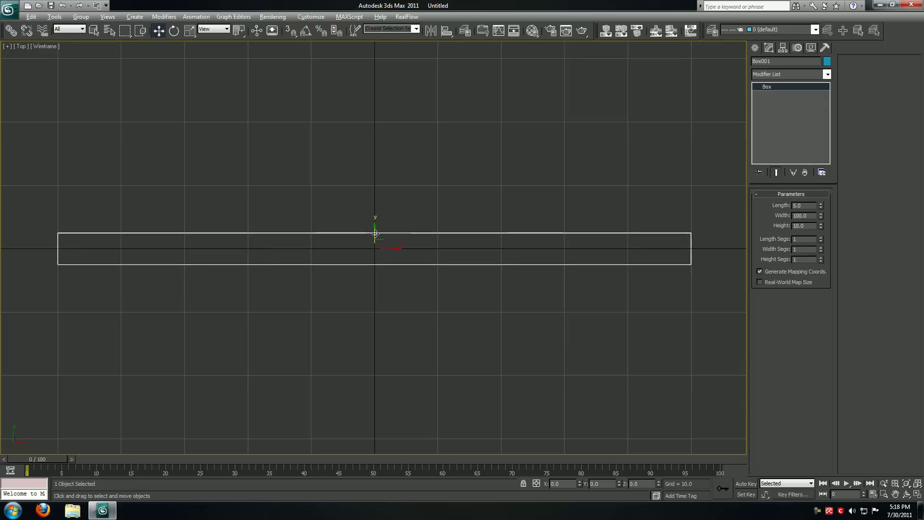
shift+drag(375, 233, 376, 136)
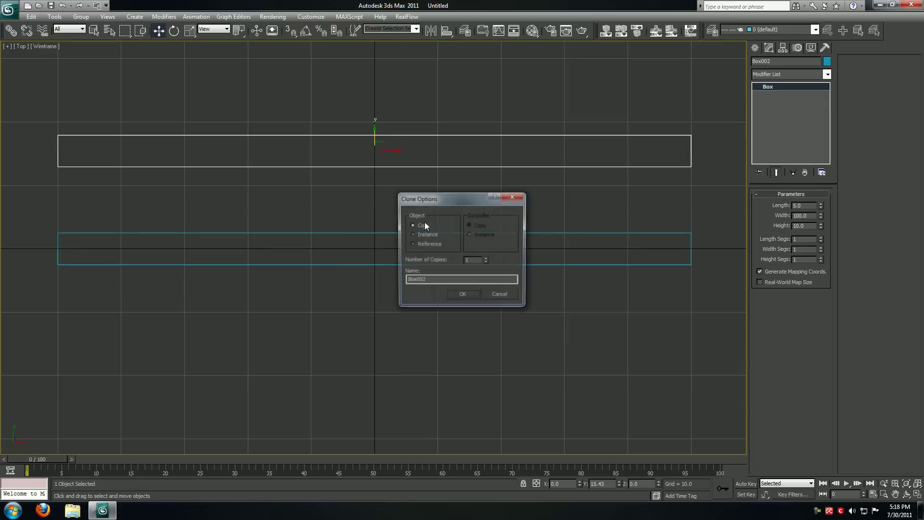
click(464, 295)
mouse_move(377, 130)
mouse_down()
mouse_move(377, 144)
mouse_move(378, 131)
mouse_up()
click(451, 265)
drag(514, 180, 510, 155)
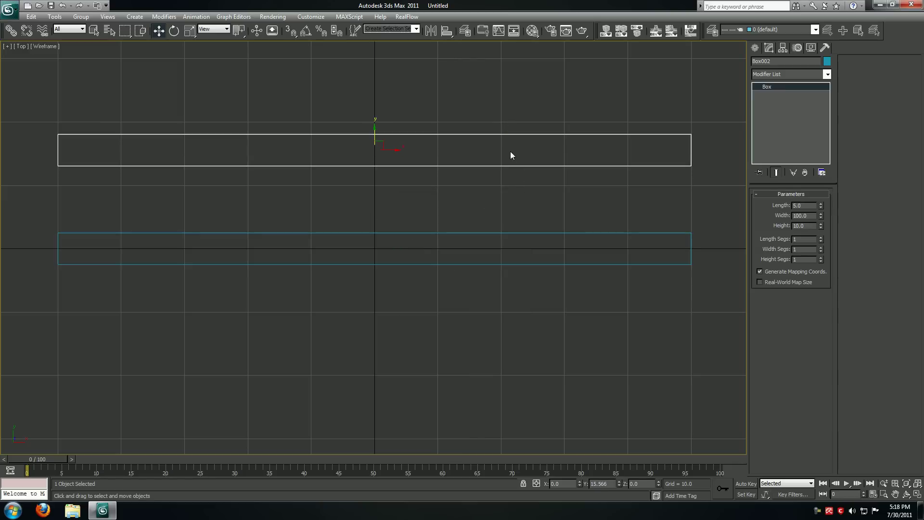
Convert the copied beam to Editable Poly and attach the original beam to it
right_click(487, 166)
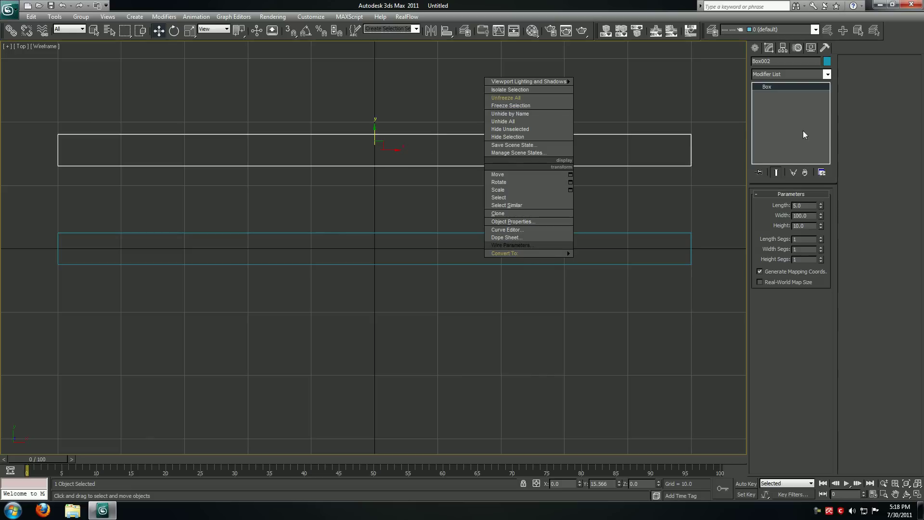
right_click(785, 114)
click(812, 187)
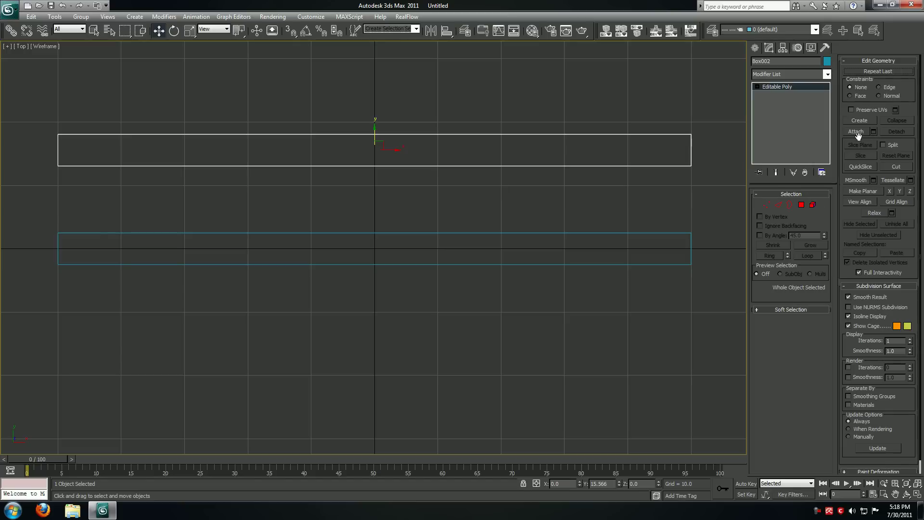
click(856, 131)
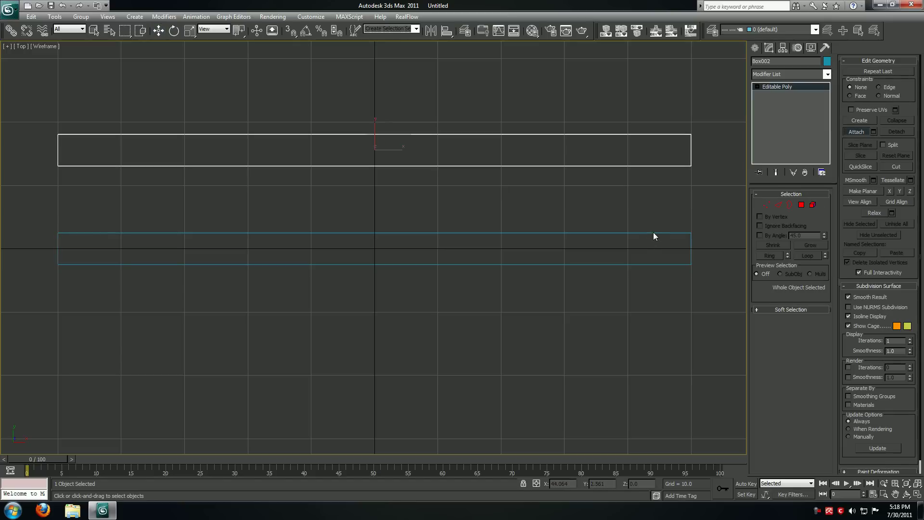
click(687, 234)
right_click(495, 349)
Center the pivot on the joined beams and set their Y position to 0
click(783, 48)
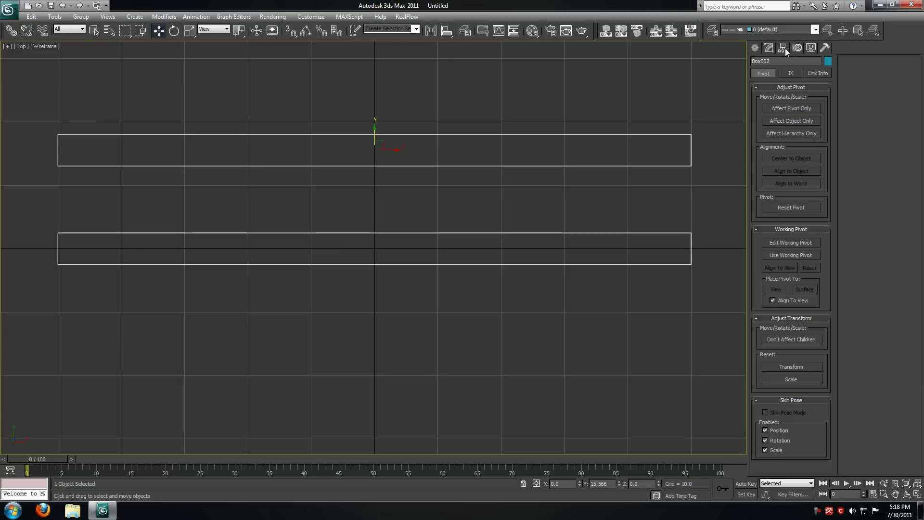
click(799, 109)
click(790, 104)
click(771, 50)
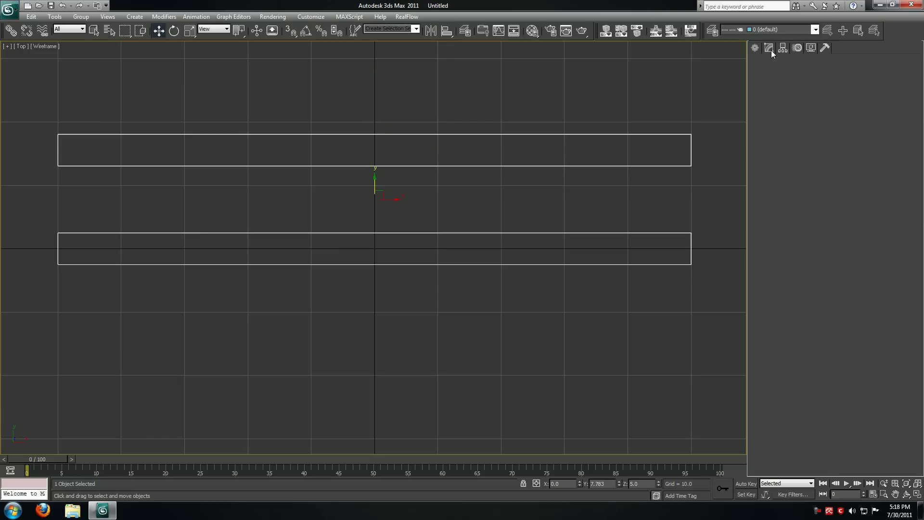
right_click(618, 482)
In Perspective, make the beam on the negative Y side taller and thicker by moving its top and outer side polygons outward
key(alt+w)
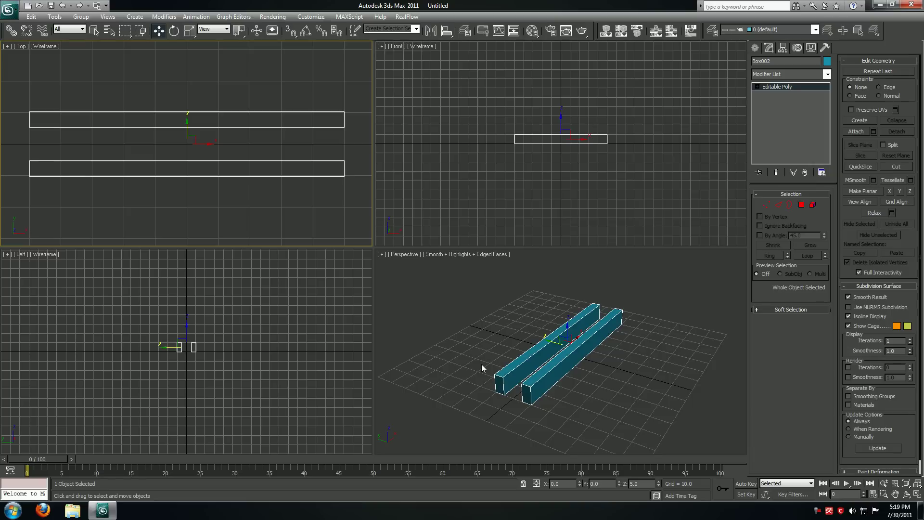
key(alt+w)
mouse_move(433, 292)
alt+middle_down()
mouse_move(448, 286)
mouse_move(429, 289)
alt+middle_up()
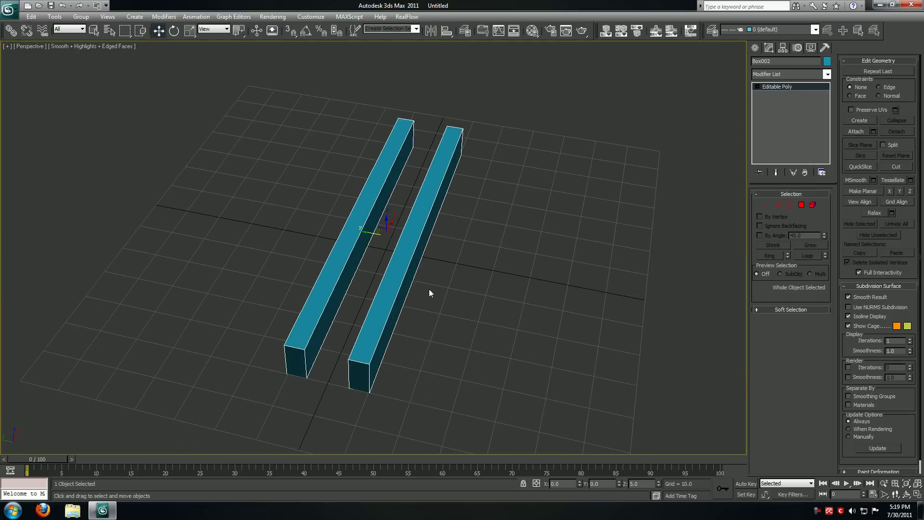
click(801, 205)
alt+middle_drag(576, 292, 574, 274)
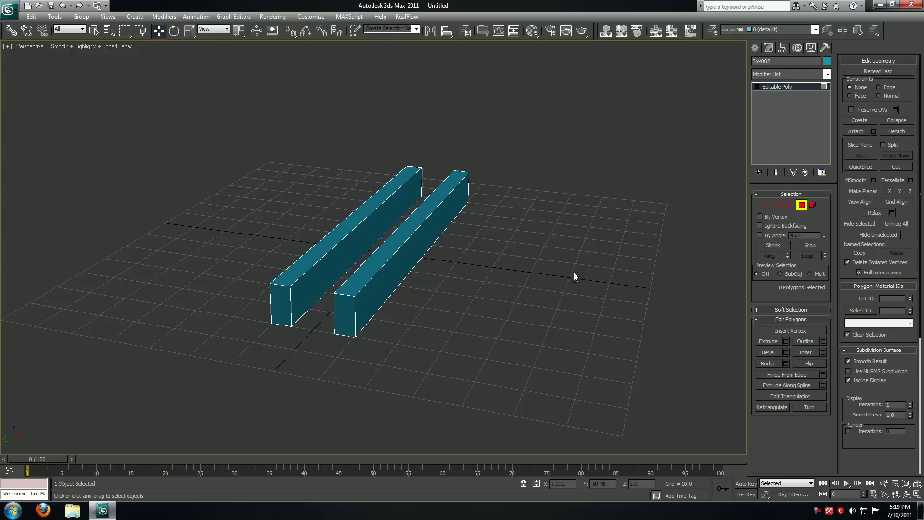
click(395, 246)
drag(419, 206, 417, 182)
click(410, 230)
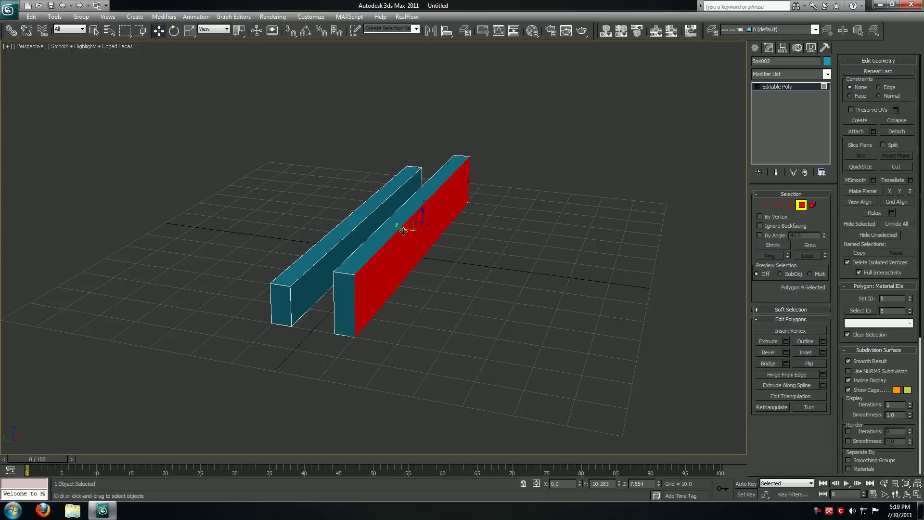
click(373, 350)
alt+middle_drag(363, 343, 388, 337)
In the Top view, create a box about 7.6 by 7.7 and 3.3 high between the beams at their negative X end
key(alt+w)
click(289, 216)
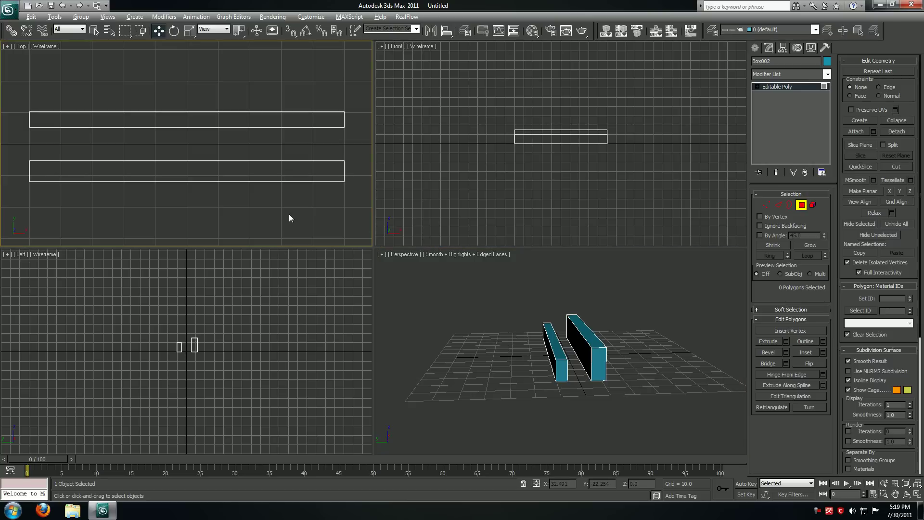
key(alt+w)
middle_drag(311, 242, 390, 228)
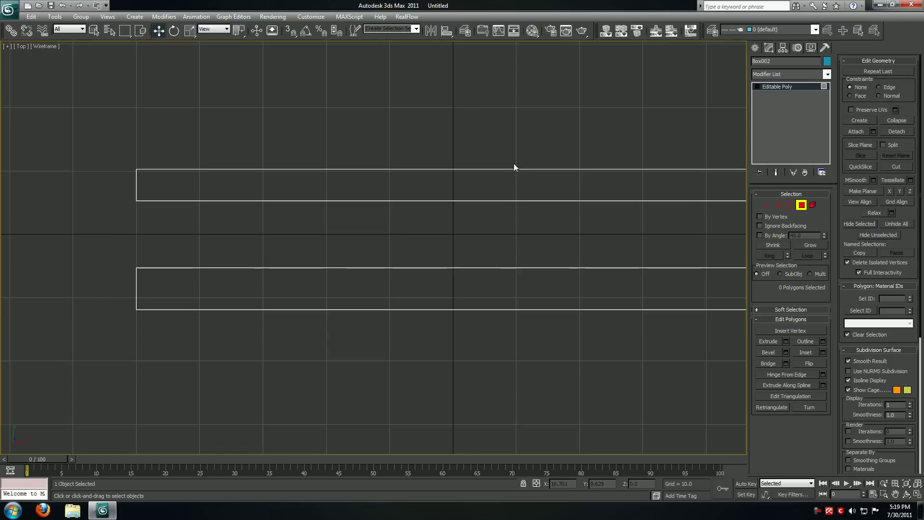
click(754, 48)
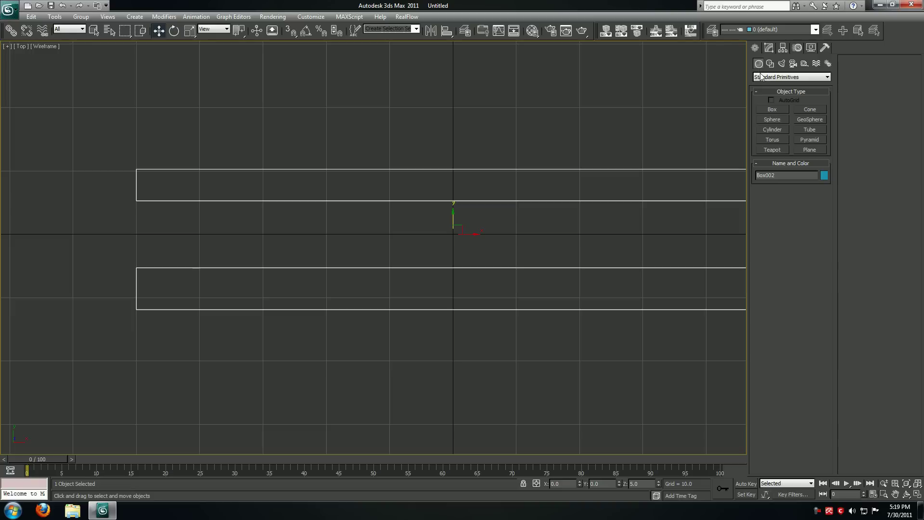
click(772, 109)
middle_drag(412, 172, 439, 163)
middle_drag(208, 211, 212, 213)
scroll(213, 212, up, 2)
scroll(204, 210, up, 2)
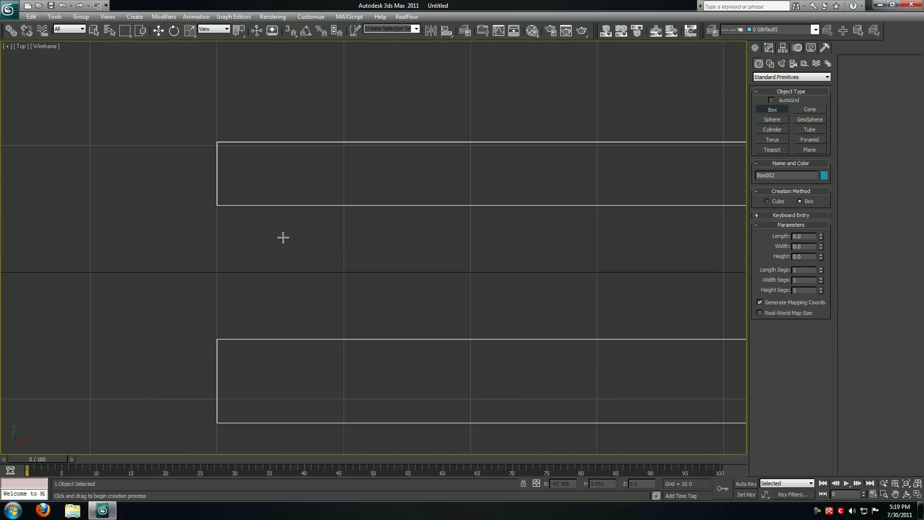
drag(214, 204, 314, 301)
click(380, 260)
Set the small box's height to 10 so it matches the thinner beam
key(alt+w)
right_click(472, 361)
key(alt+w)
key(z)
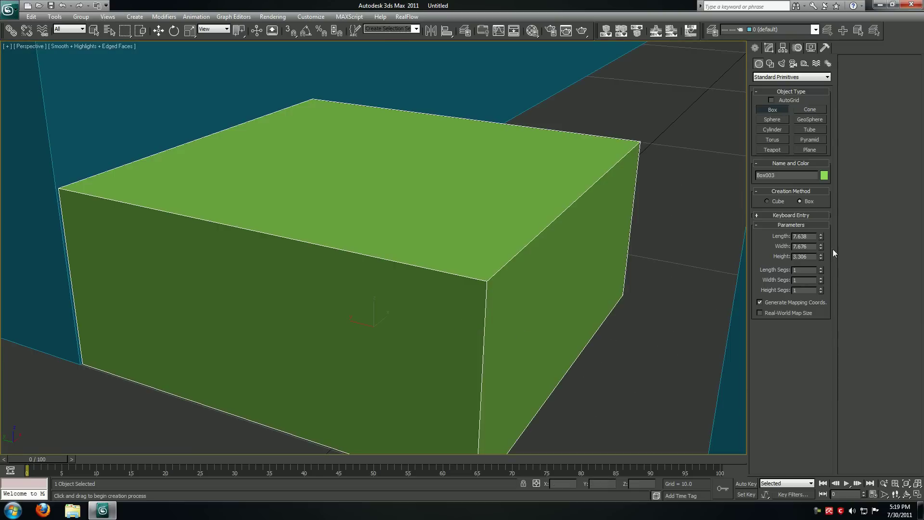
double_click(809, 257)
text(10)
key(Tab)
key(w)
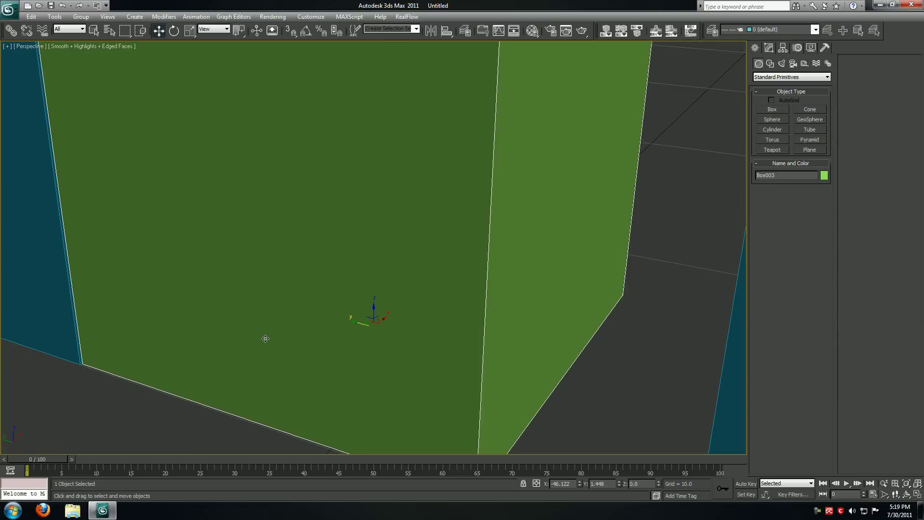
key(z)
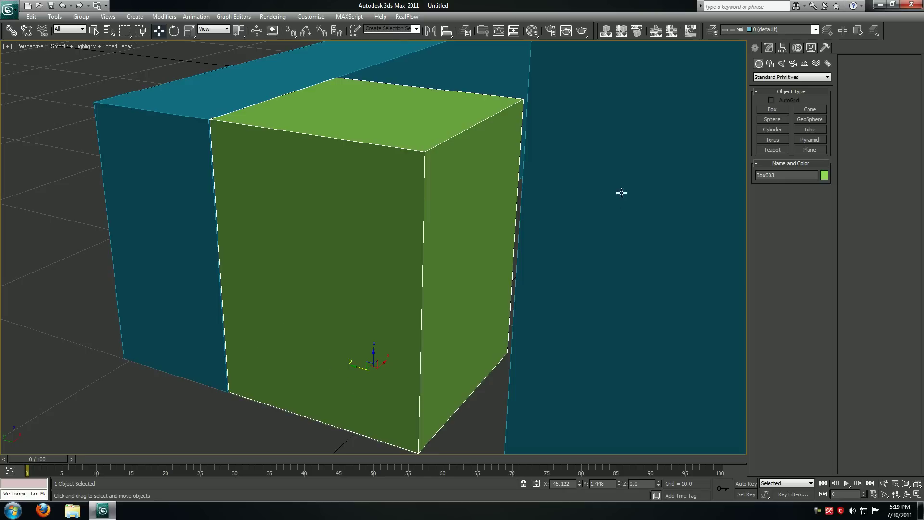
Align the small block with the thinner beam's end corner in the Top view, at about X -46.15, Y 1.47
key(alt+w)
key(alt+w)
key(z)
middle_drag(258, 177, 262, 230)
scroll(258, 181, up, 2)
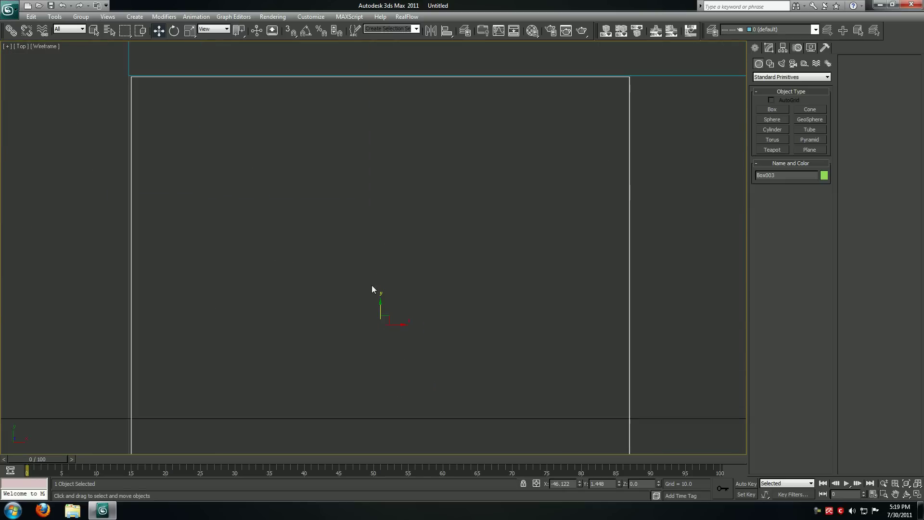
drag(399, 323, 380, 305)
click(111, 236)
Convert the small block to Editable Poly
key(alt+w)
right_click(507, 331)
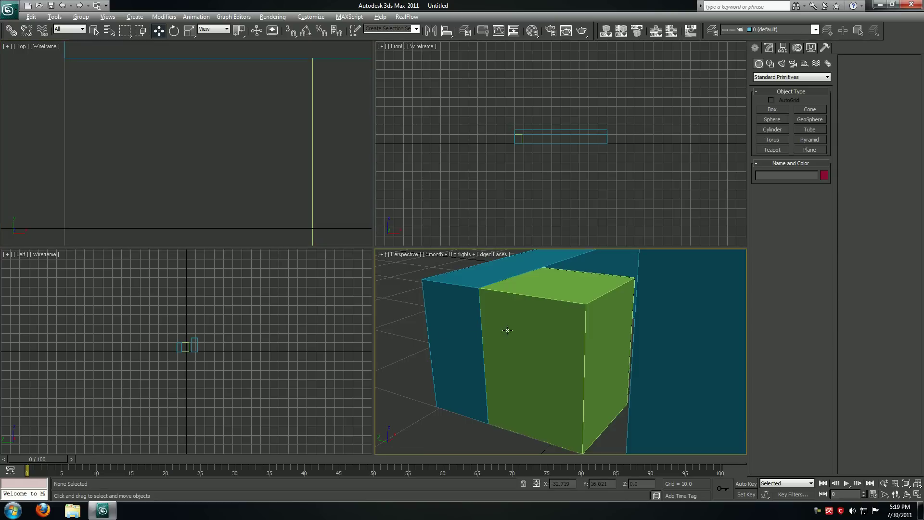
key(alt+w)
alt+middle_drag(388, 262, 395, 275)
click(416, 240)
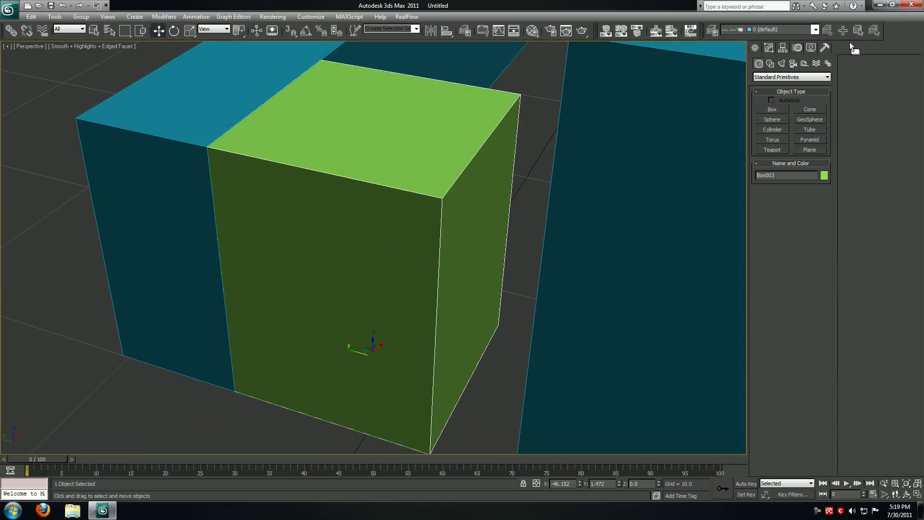
click(769, 48)
right_click(782, 112)
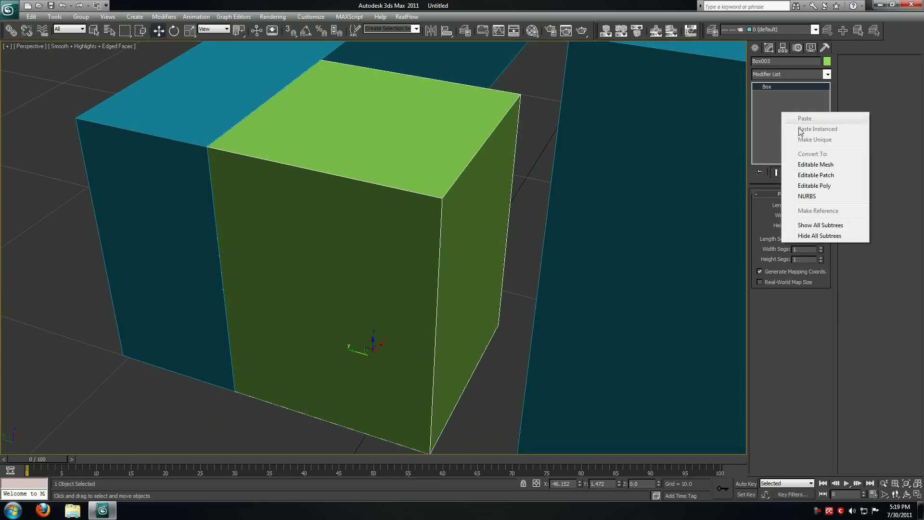
click(816, 187)
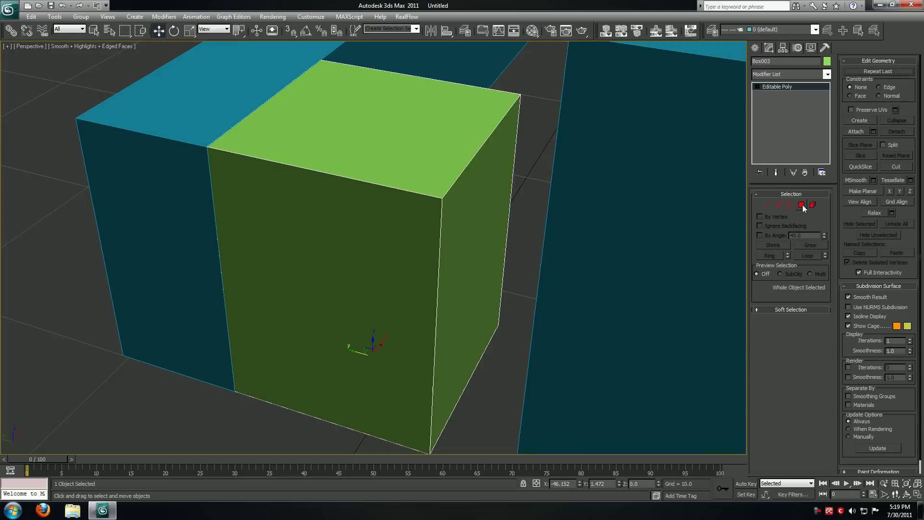
Taper the block by scaling down the polygon that faces the thicker beam
click(801, 205)
key(4)
click(476, 227)
key(r)
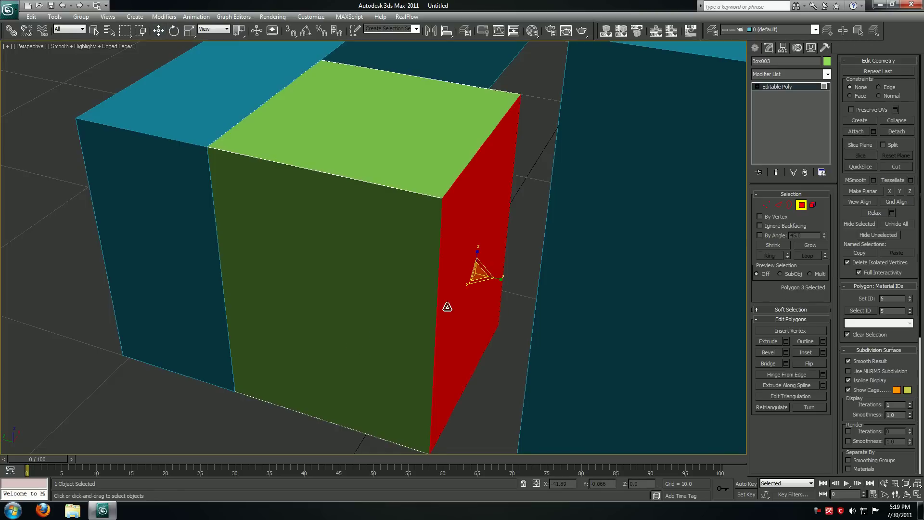
drag(469, 291, 525, 271)
Move the block's narrowed polygon along Y until it meets the inner side of the thicker beam
key(w)
alt+middle_drag(525, 270, 571, 270)
drag(525, 291, 550, 276)
key(alt+w)
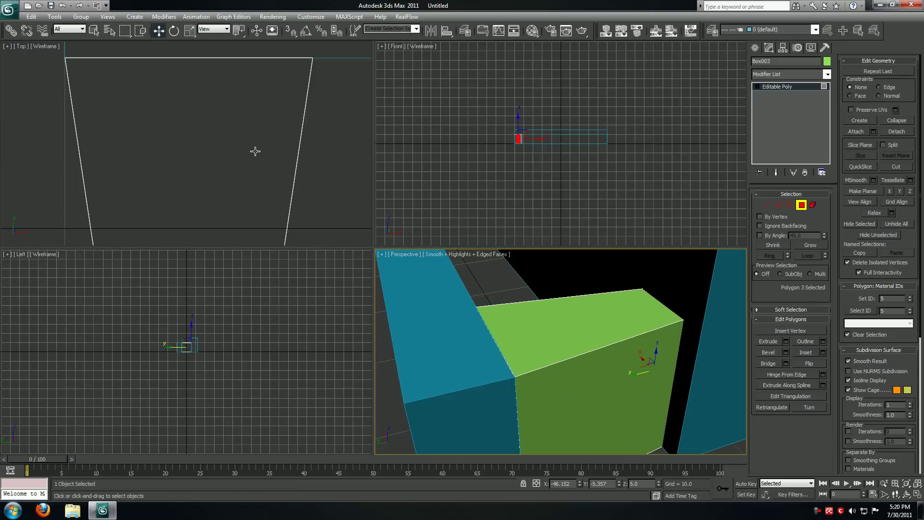
right_click(256, 151)
key(alt+w)
middle_drag(310, 211, 301, 136)
key(z)
drag(374, 233, 374, 223)
click(350, 287)
Leave polygon editing, make one copy of the tapered block along X and place it at X 0
scroll(407, 291, down, 3)
scroll(407, 294, down, 4)
right_click(446, 232)
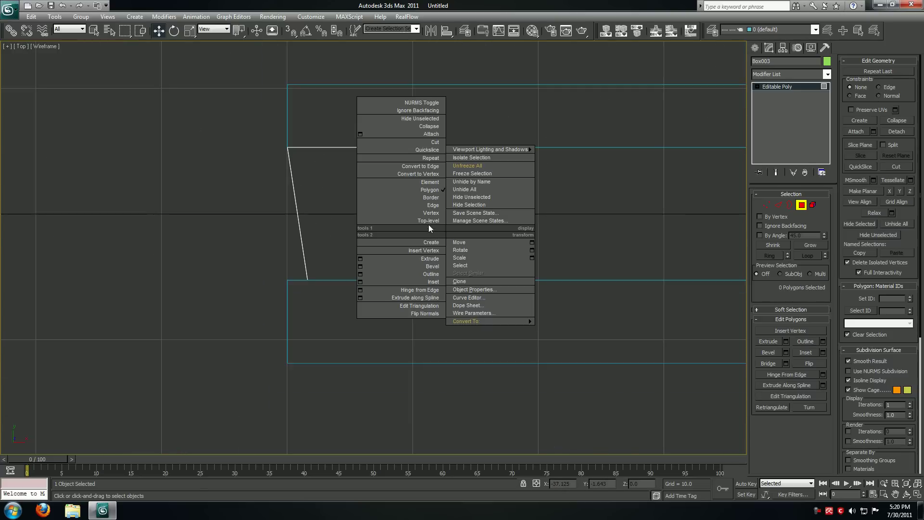
click(428, 221)
middle_drag(453, 223, 267, 246)
scroll(430, 237, down, 4)
shift+drag(205, 238, 336, 238)
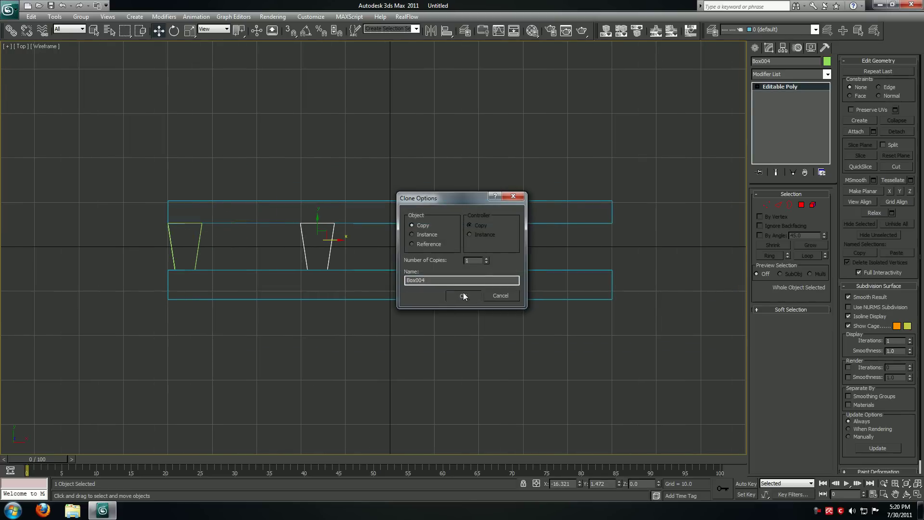
click(463, 296)
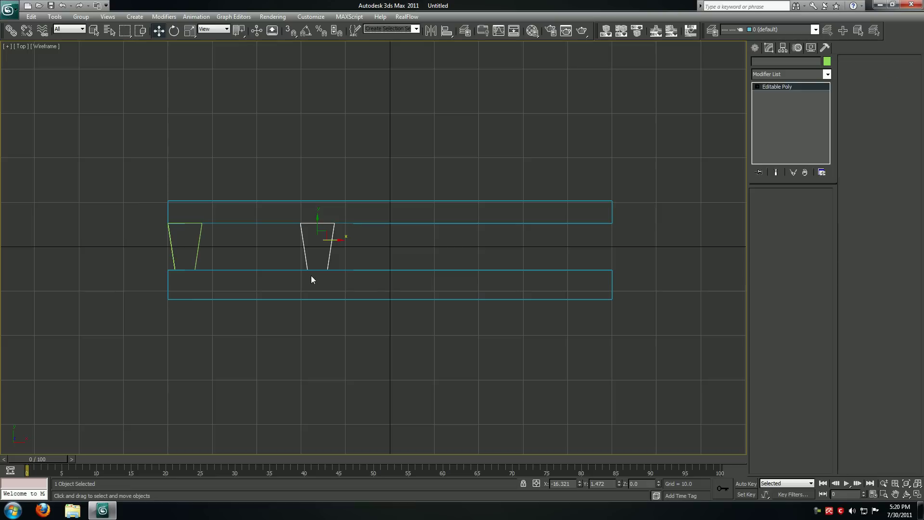
right_click(582, 483)
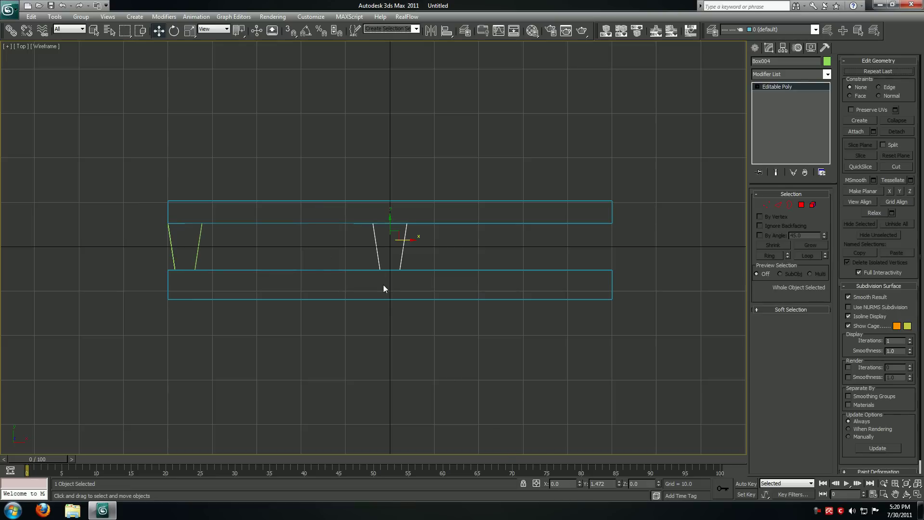
Attach the original end block to the copied block so both form one object
click(857, 131)
click(200, 241)
key(w)
Center the attached blocks' pivot on the object, move them to X 0, and deselect them
click(782, 49)
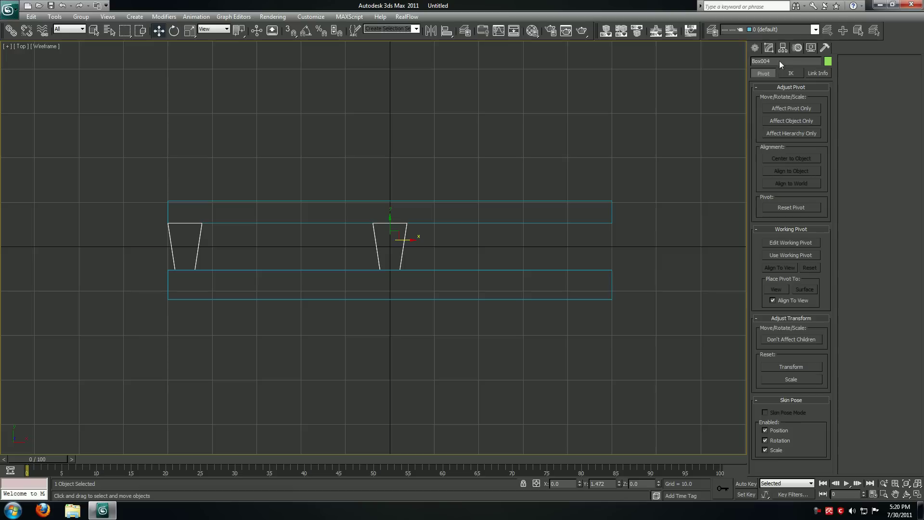
click(779, 111)
click(786, 157)
click(801, 106)
click(769, 49)
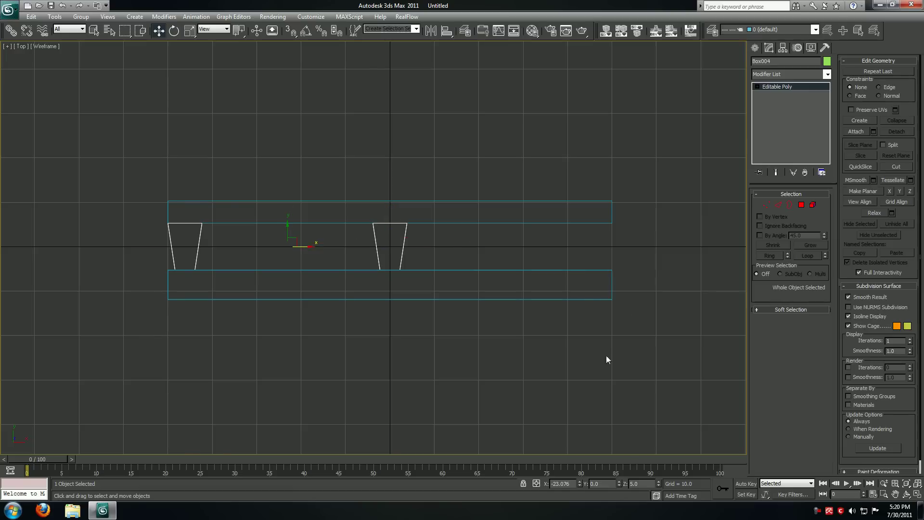
click(491, 330)
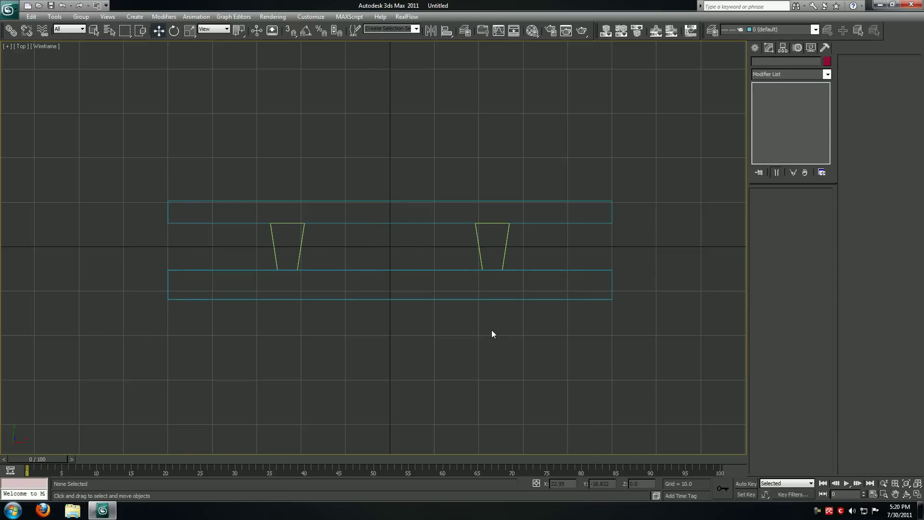
Examine the placement of the two tapered blocks between the beams in the Perspective view
key(alt+w)
click(527, 334)
key(alt+w)
scroll(528, 332, down, 5)
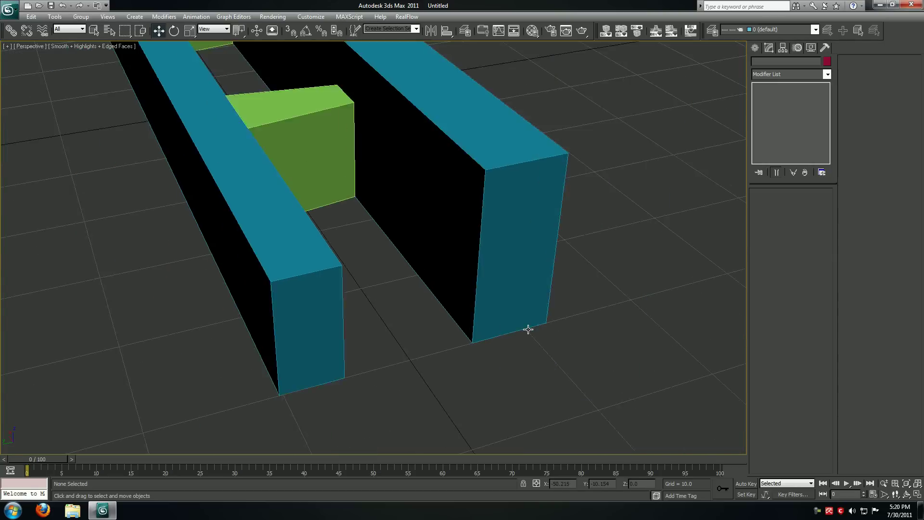
middle_drag(493, 252, 402, 323)
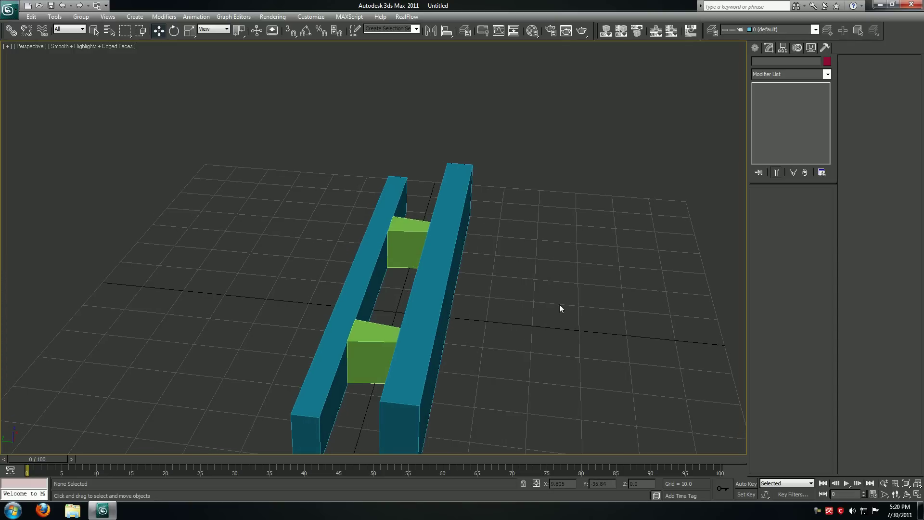
key(alt+w)
click(268, 189)
key(alt+w)
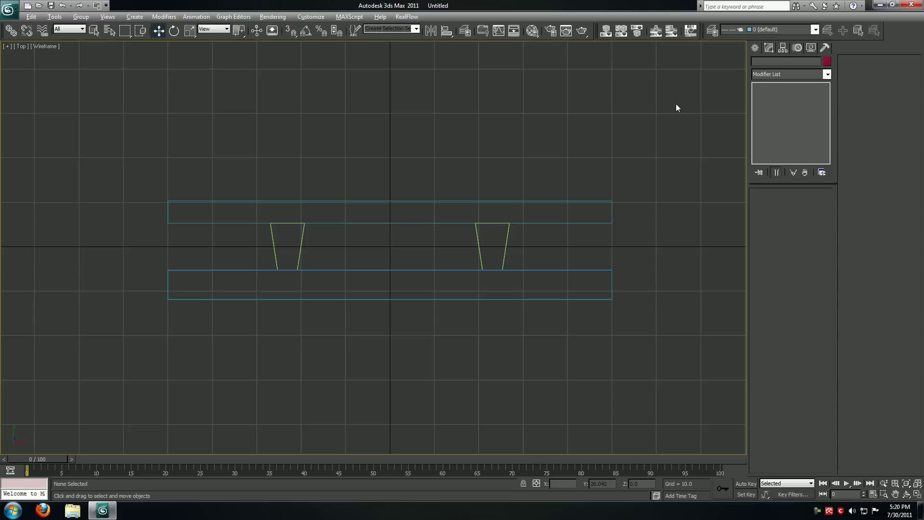
Create a cylinder of about 1.13 radius and 13.18 height on the thicker beam beside one block in the Top view
click(754, 48)
click(772, 130)
scroll(371, 206, up, 3)
scroll(315, 318, up, 4)
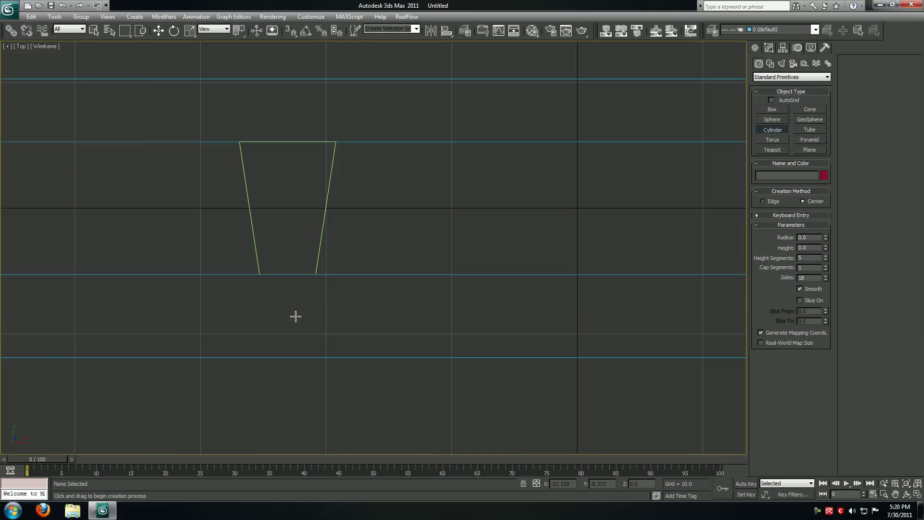
drag(284, 312, 297, 322)
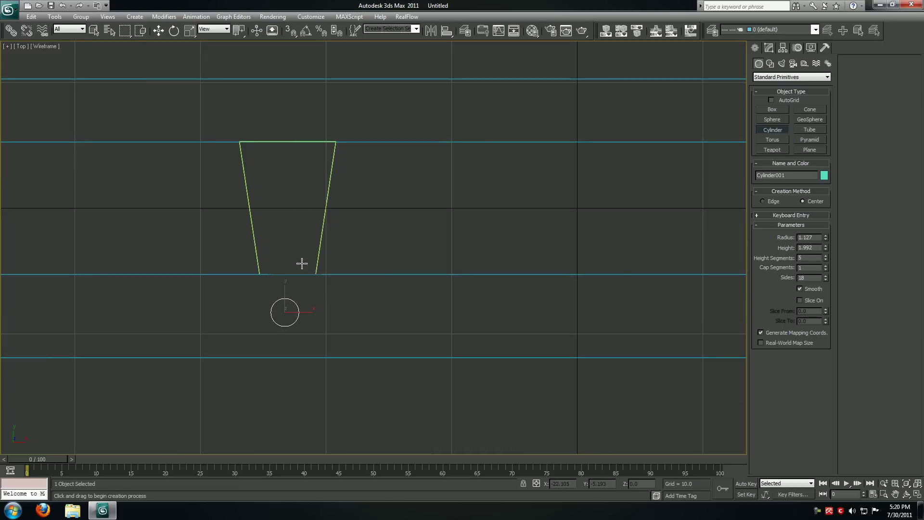
key(alt+w)
key(alt+w)
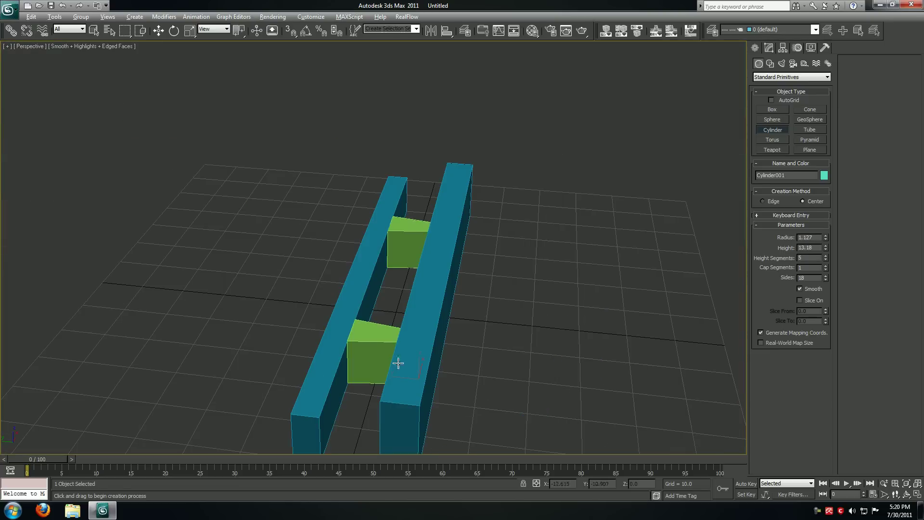
Set the cylinder's radius to 1.5 and height to 80
double_click(821, 238)
text(1)
key(Tab)
text(80)
key(Tab)
key(alt+w)
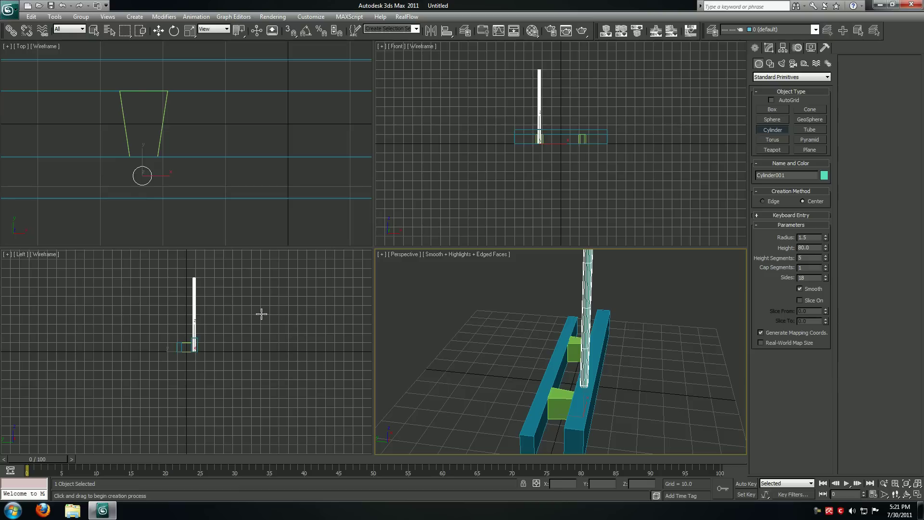
Move the cylinder in the Left view so it stands centered on the thicker beam's upper face, at about Y -8.69, Z 14.99
right_click(261, 313)
key(alt+w)
key(z)
middle_drag(341, 362, 332, 219)
key(w)
scroll(325, 367, up, 3)
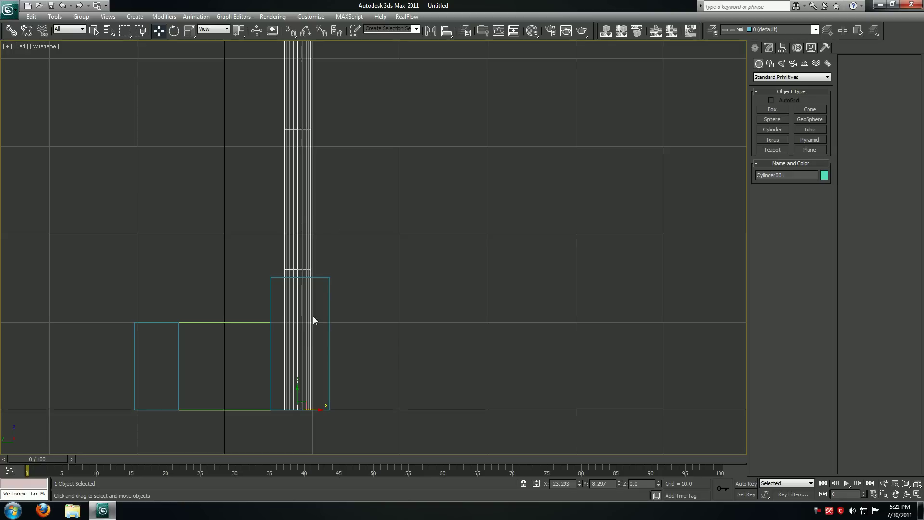
drag(299, 388, 317, 278)
click(300, 322)
Set the cylinder's height segments to 30 and cap segments to 2
key(alt+w)
right_click(499, 357)
key(alt+w)
middle_drag(566, 304, 530, 420)
scroll(510, 369, down, 4)
middle_drag(511, 369, 456, 398)
click(367, 254)
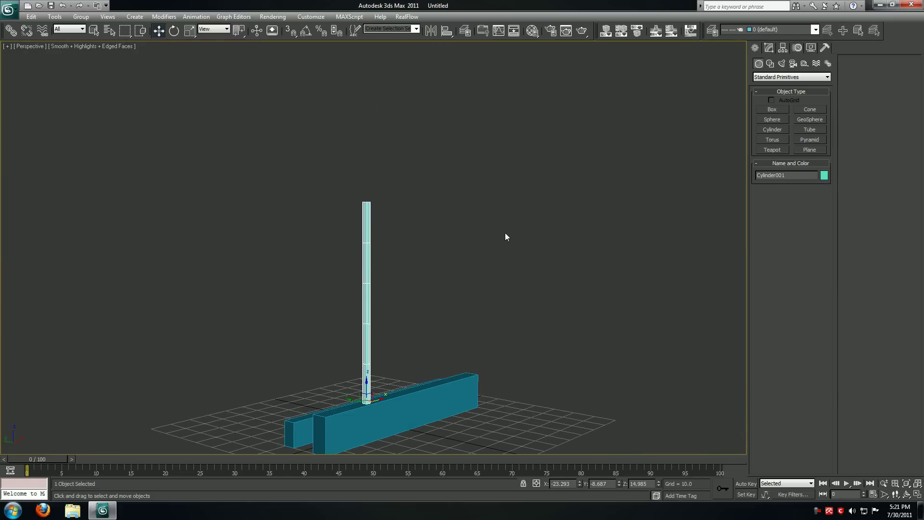
click(772, 47)
middle_drag(606, 265, 669, 274)
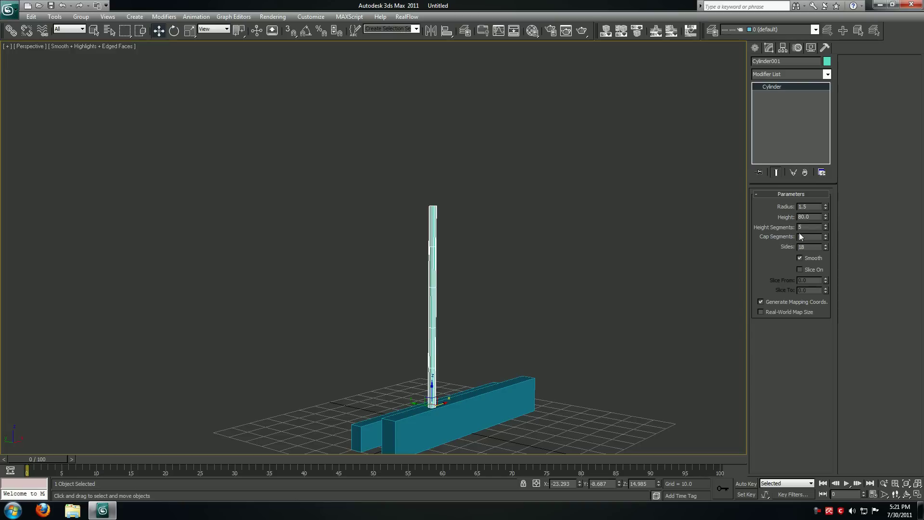
text(30)
key(Tab)
alt+middle_drag(419, 257, 434, 278)
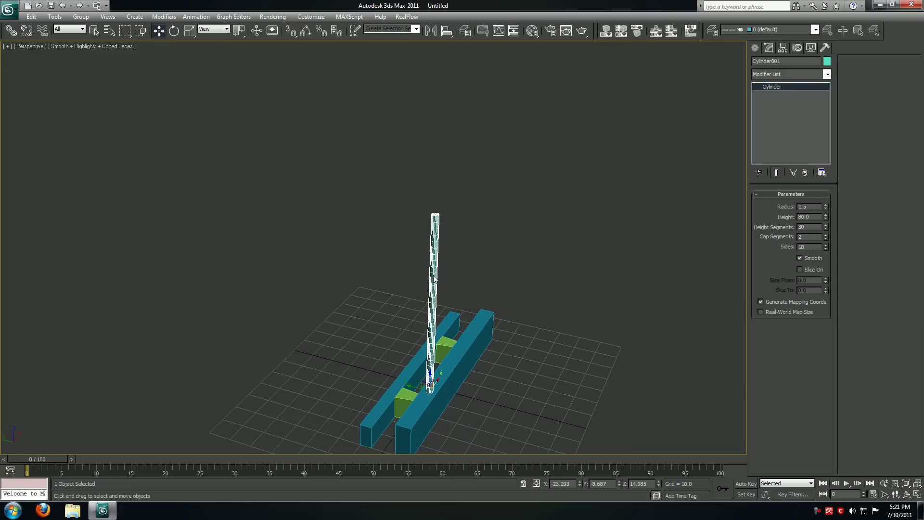
Select the cylinder and apply a Bend modifier to it, working in the Left view
scroll(378, 292, up, 2)
click(246, 258)
right_click(246, 258)
click(236, 251)
drag(354, 159, 446, 176)
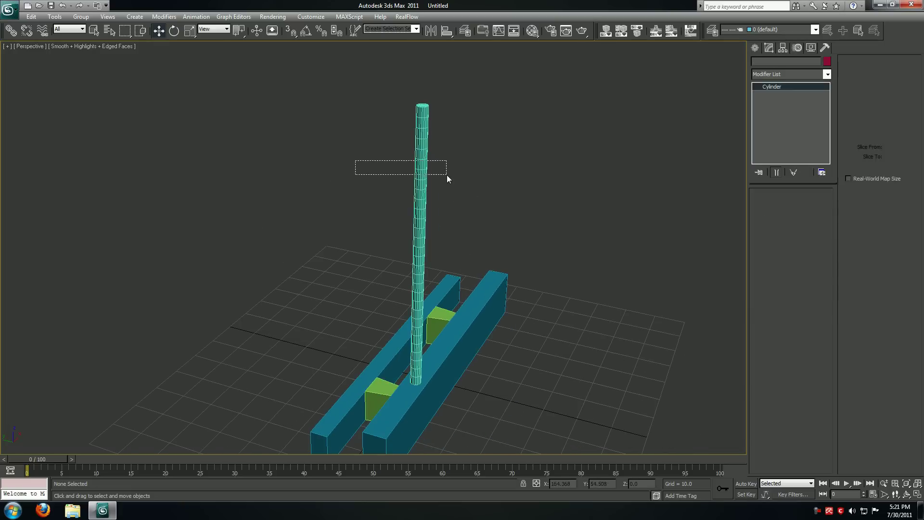
key(alt+w)
right_click(259, 330)
key(alt+w)
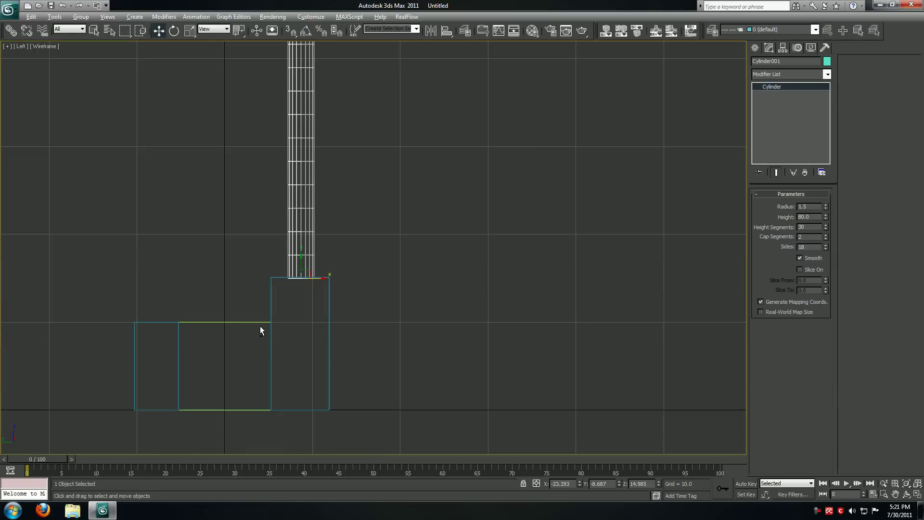
scroll(392, 226, down, 3)
click(779, 73)
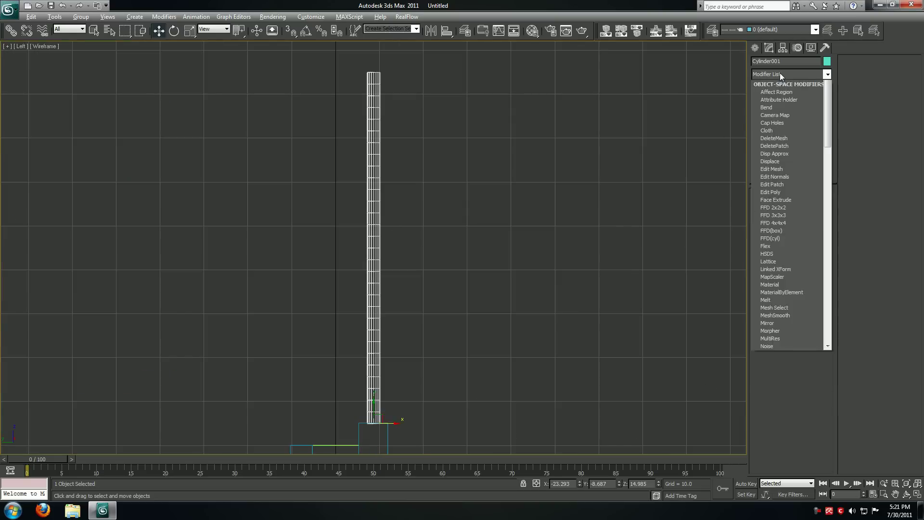
scroll(780, 74, down, 8)
click(775, 84)
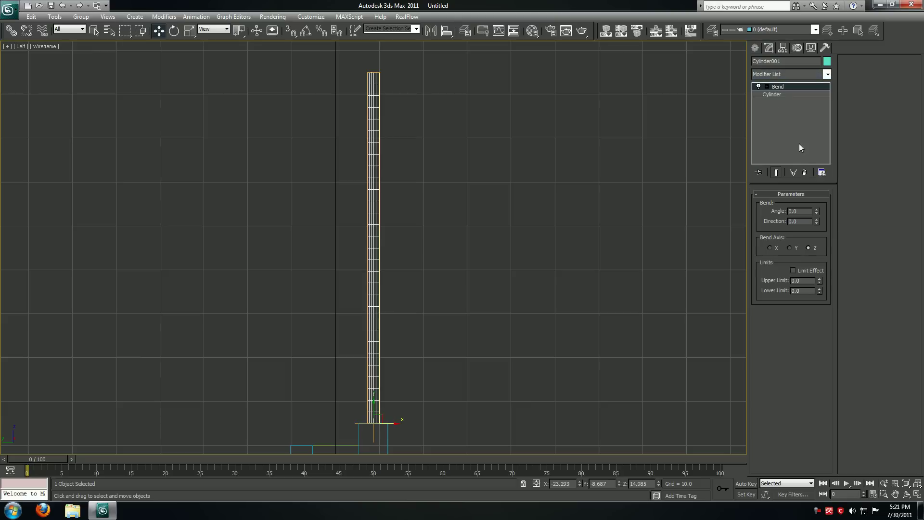
Set the Bend angle to 120 and its direction to -90
click(795, 213)
text(120)
key(Tab)
text(-9)
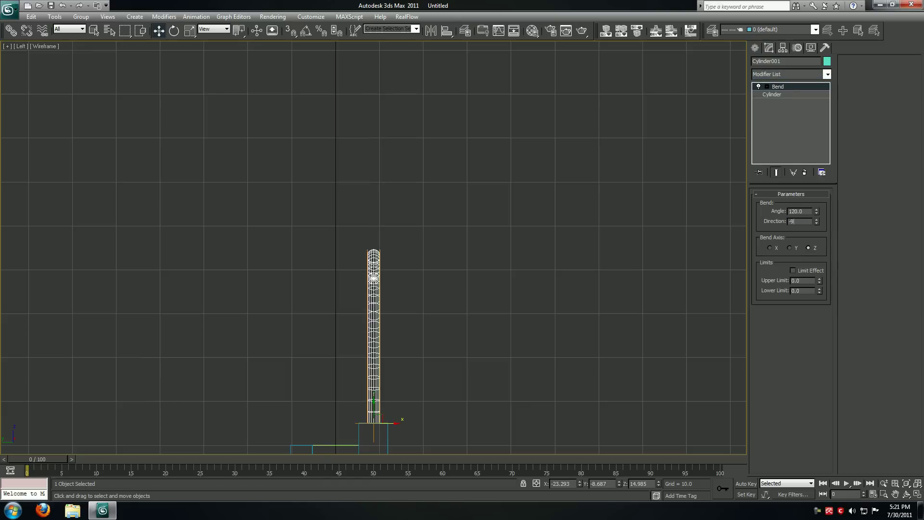
text(0)
key(Return)
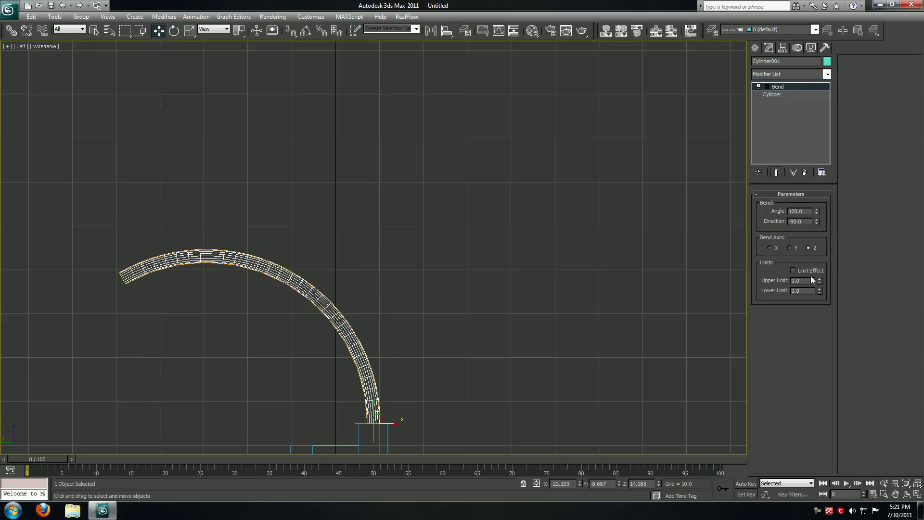
Enable Limit Effect on the Bend and raise its upper limit to about 73.89
click(801, 272)
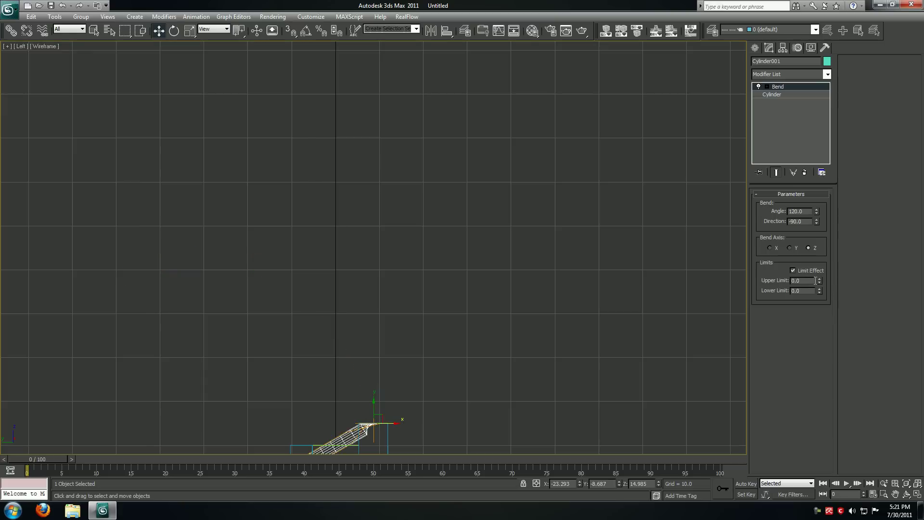
drag(818, 280, 753, 2)
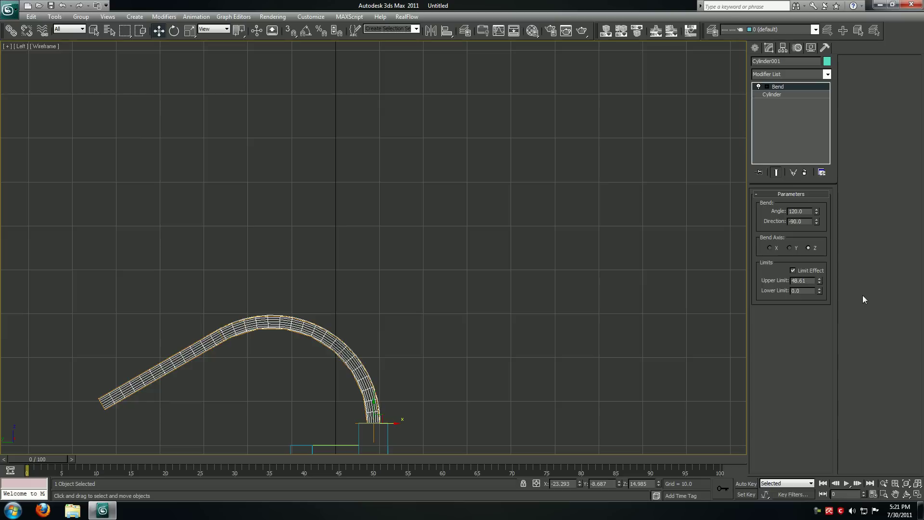
drag(819, 280, 822, 256)
Move the Bend center up the cylinder to about Z 67.79 and lower the upper limit to about 42.12
click(767, 87)
click(788, 102)
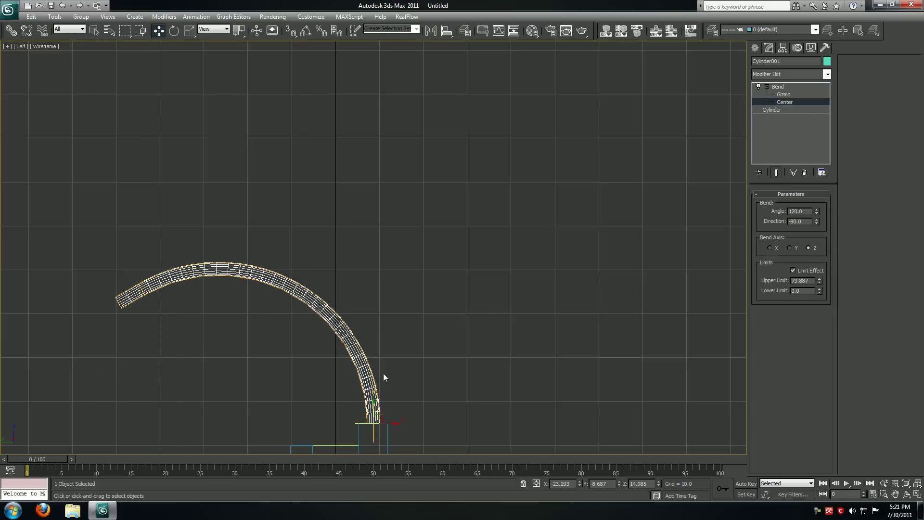
drag(373, 403, 374, 182)
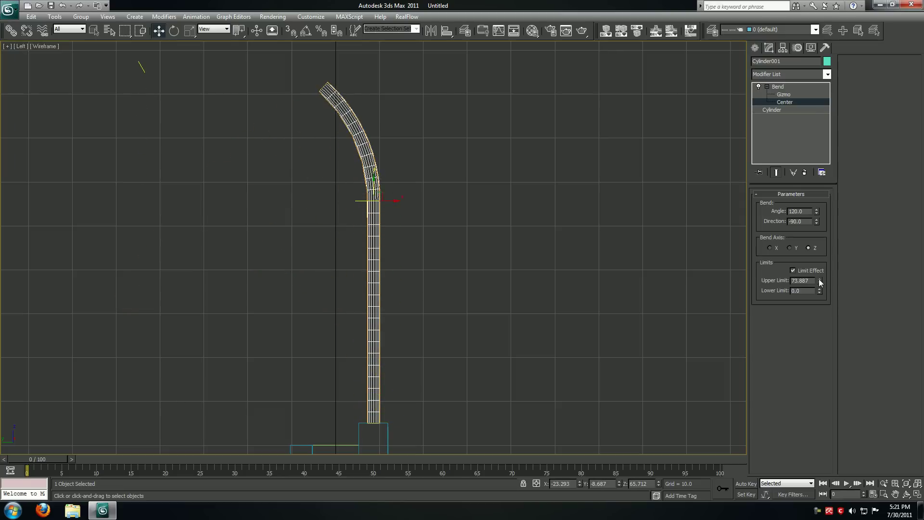
drag(820, 282, 820, 299)
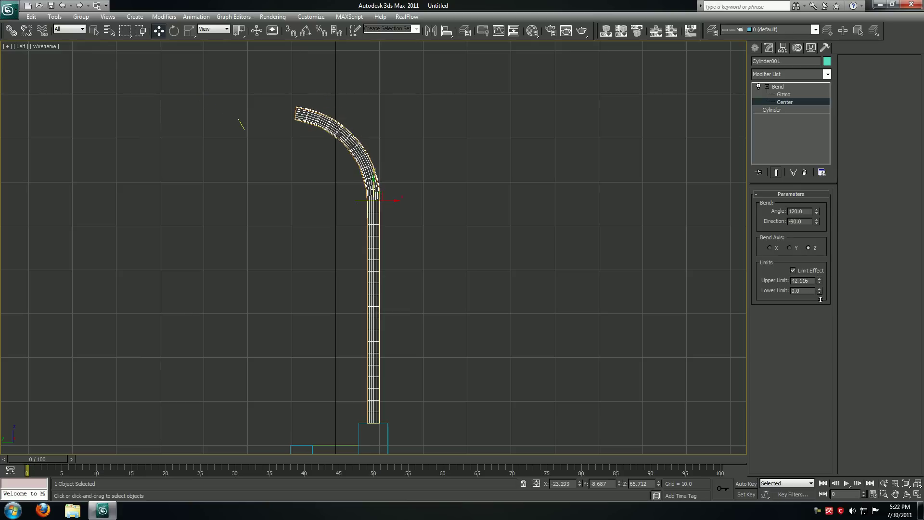
drag(373, 183, 374, 176)
Turn off edged faces in the Perspective view and inspect the curved end of the pipe
key(alt+w)
right_click(515, 348)
key(alt+w)
middle_drag(527, 299, 526, 354)
key(F4)
mouse_move(540, 288)
middle_down()
mouse_move(537, 326)
mouse_move(546, 339)
mouse_move(517, 328)
middle_up()
scroll(537, 327, up, 3)
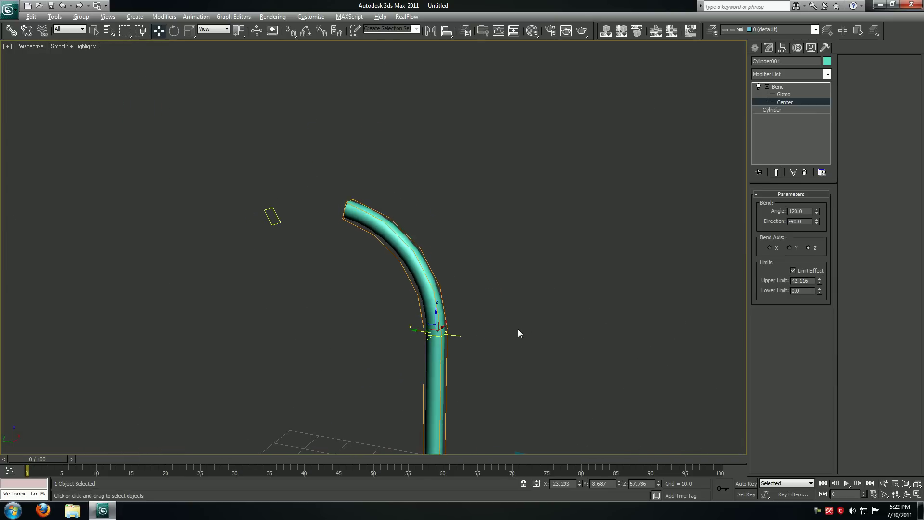
Convert the bent cylinder to Editable Poly
right_click(766, 139)
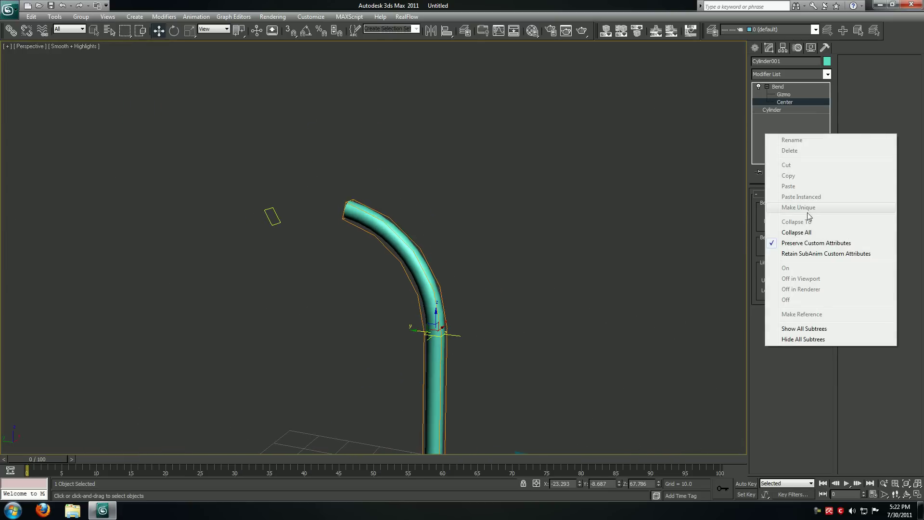
click(809, 226)
click(508, 284)
right_click(779, 133)
click(813, 205)
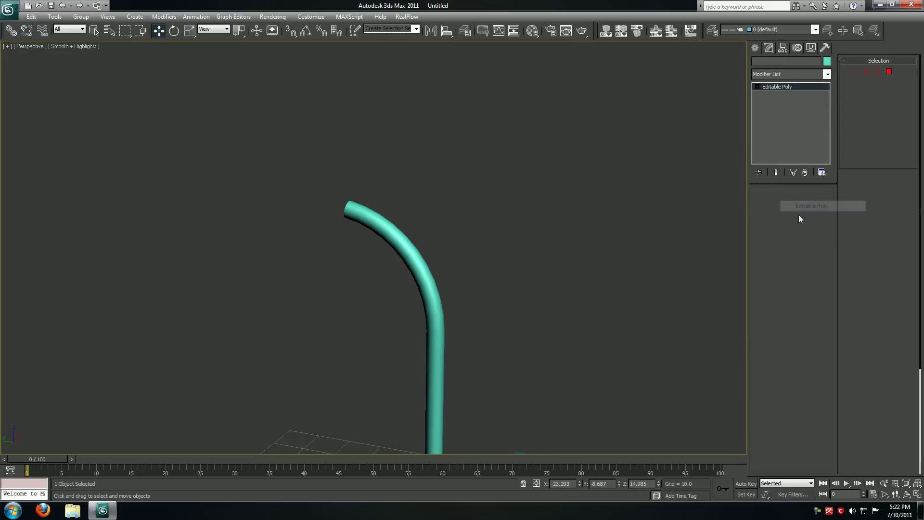
Select the polygons of the pole's straight lower section in the Left view and delete them, keeping only the curved end
key(alt+w)
middle_click(291, 320)
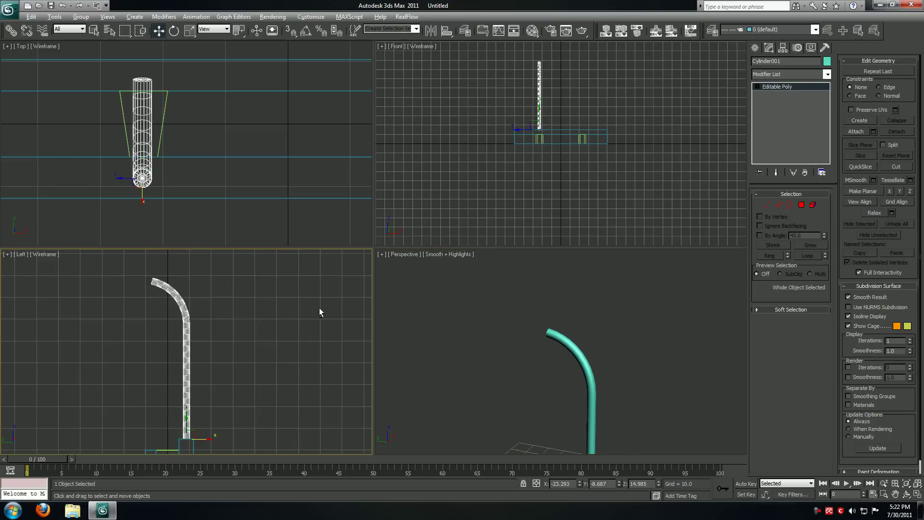
key(alt+w)
middle_drag(328, 303, 319, 227)
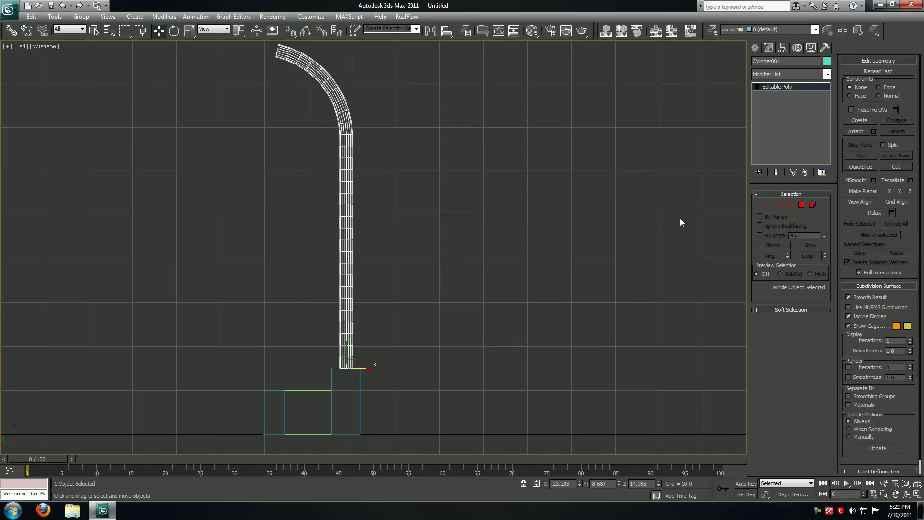
click(805, 206)
drag(316, 149, 413, 375)
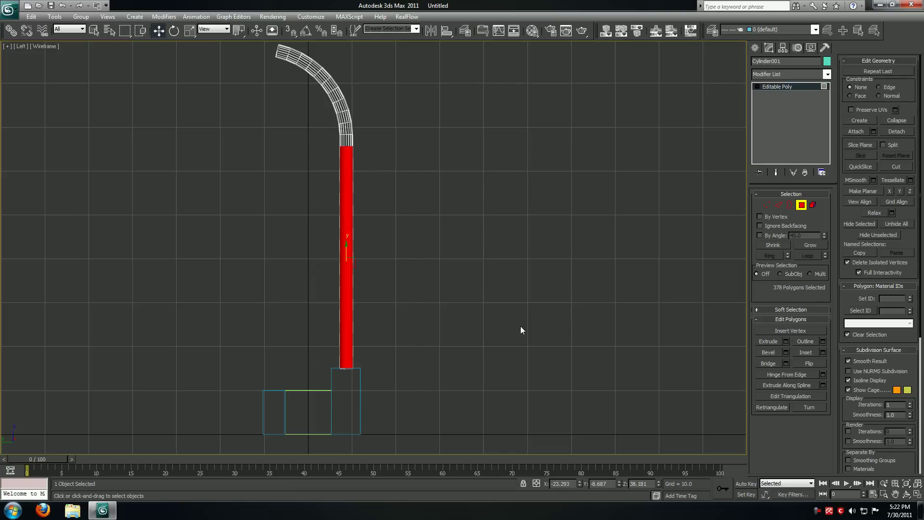
key(Delete)
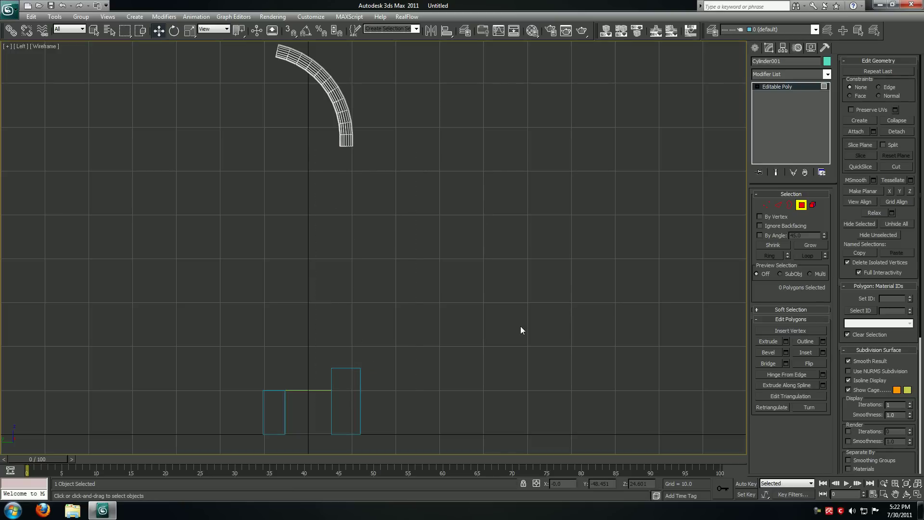
Select the open border at the bottom of the curved section and extend it straight down into the thicker beam as new faces
click(790, 204)
click(346, 146)
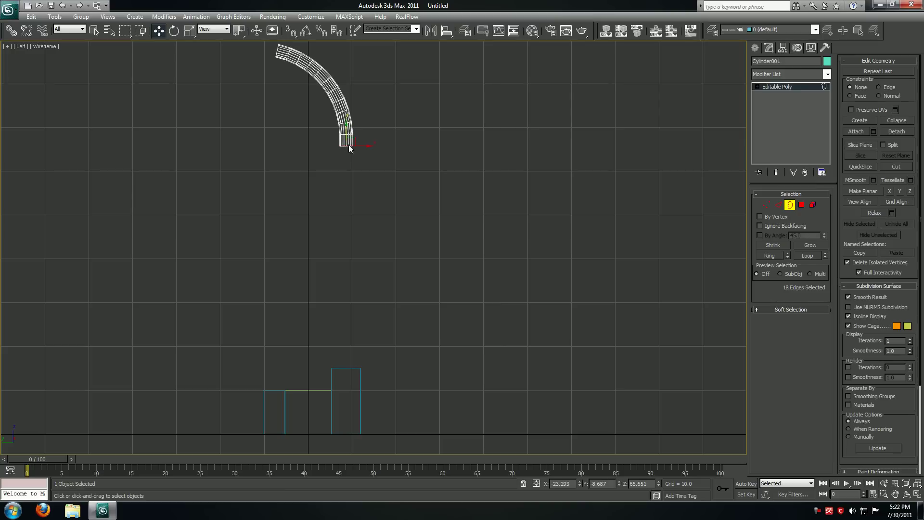
shift+drag(344, 125, 346, 366)
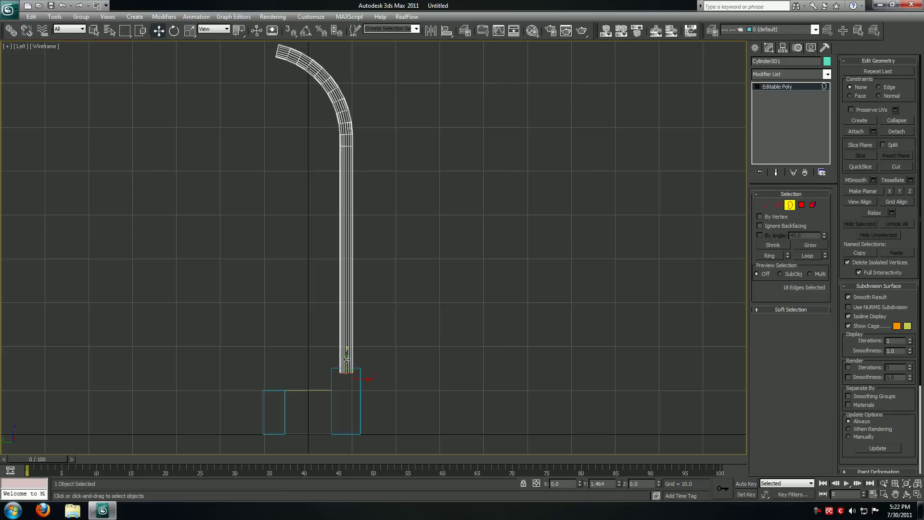
click(414, 356)
Select the long side polygons of the pole's straight section and apply Auto Smooth with a 45 threshold
key(alt+w)
click(490, 361)
key(alt+w)
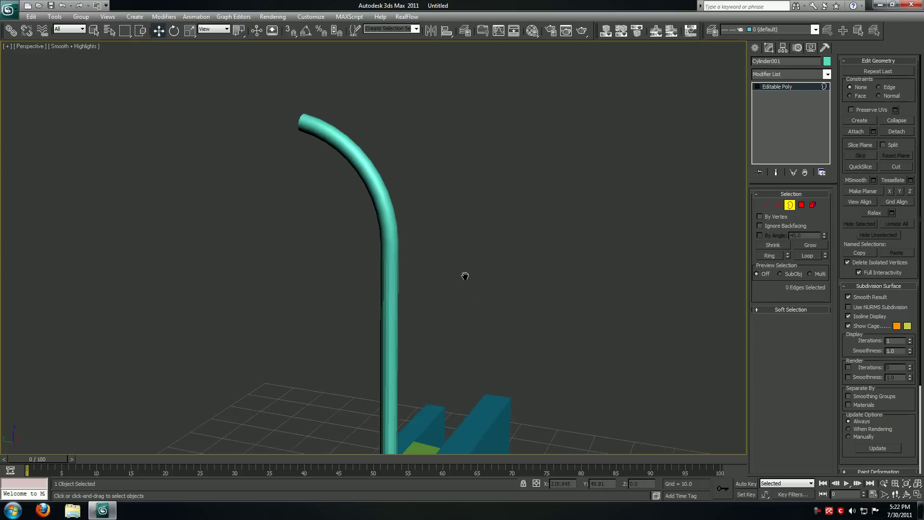
scroll(464, 274, up, 5)
alt+middle_drag(442, 258, 416, 257)
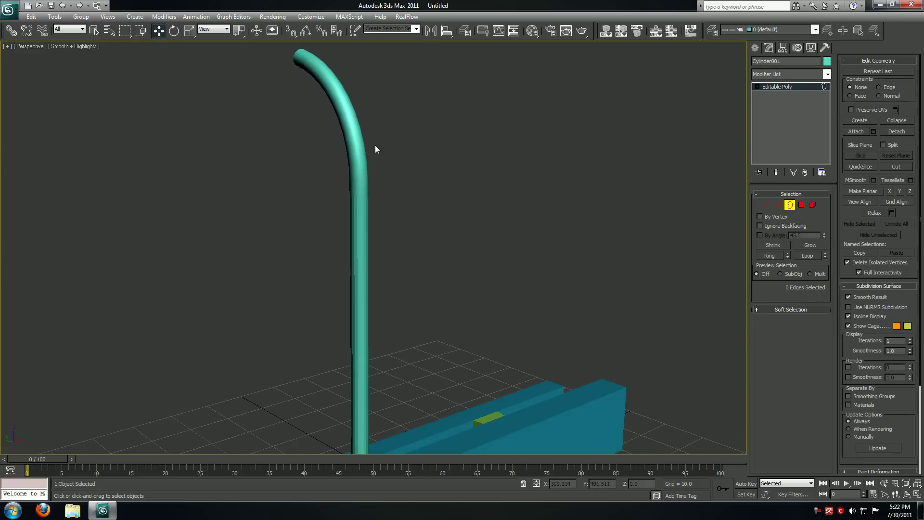
drag(292, 242, 464, 256)
drag(310, 244, 435, 291)
click(802, 206)
drag(314, 238, 467, 261)
middle_drag(479, 296, 478, 238)
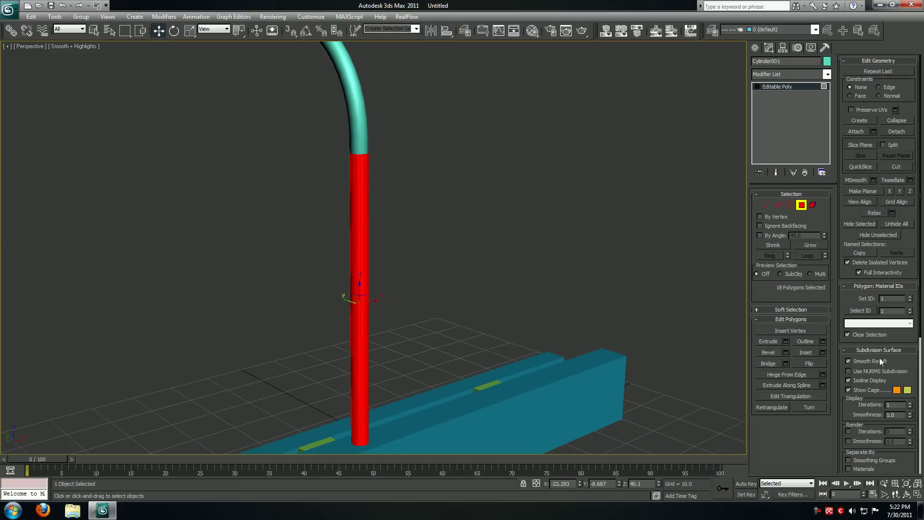
scroll(847, 336, down, 5)
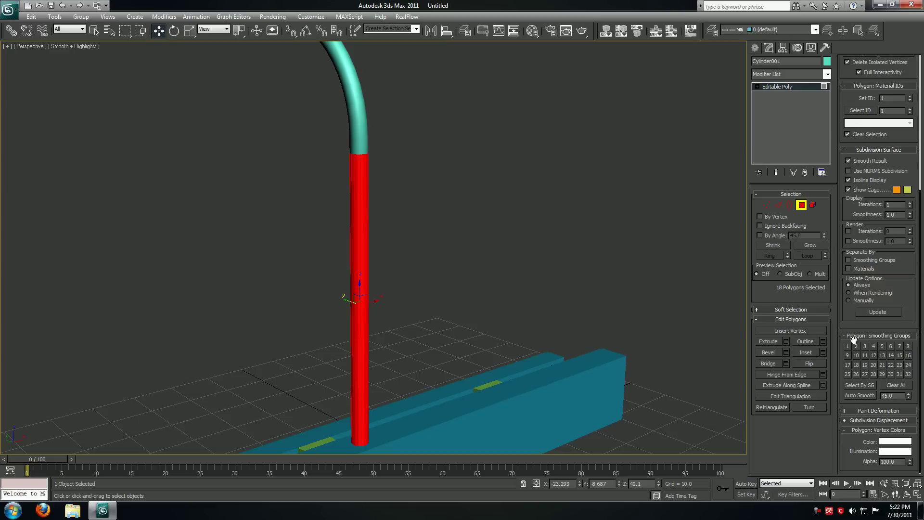
click(856, 397)
key(F4)
key(F4)
key(4)
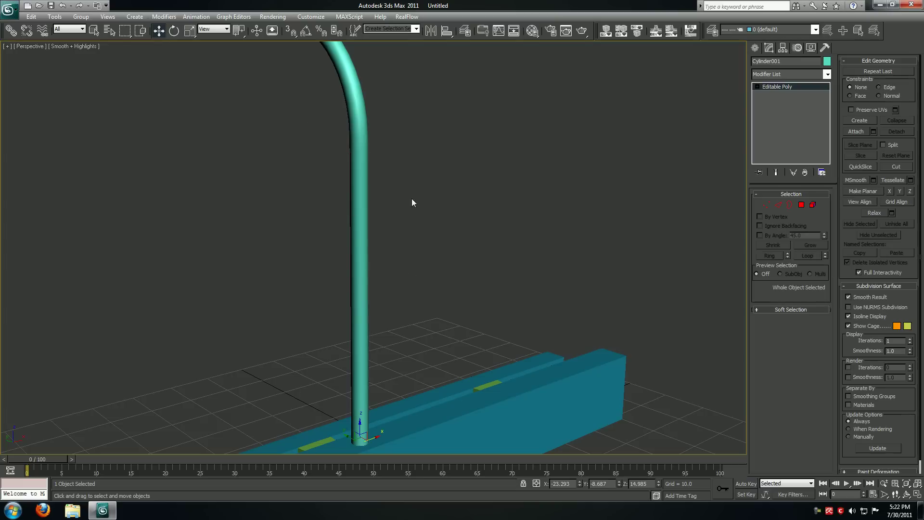
Examine the smoothed pole in Perspective with and without edged faces, and check the whole layout in the Top view
key(F4)
key(F4)
alt+middle_drag(358, 201, 407, 219)
scroll(406, 220, down, 2)
key(alt+w)
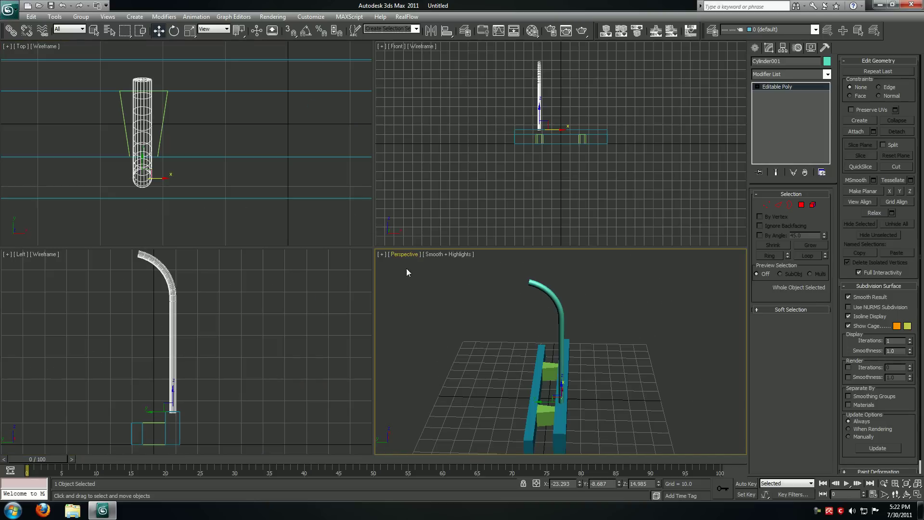
right_click(254, 322)
right_click(241, 191)
key(alt+w)
scroll(335, 193, down, 6)
scroll(464, 244, down, 2)
key(alt+w)
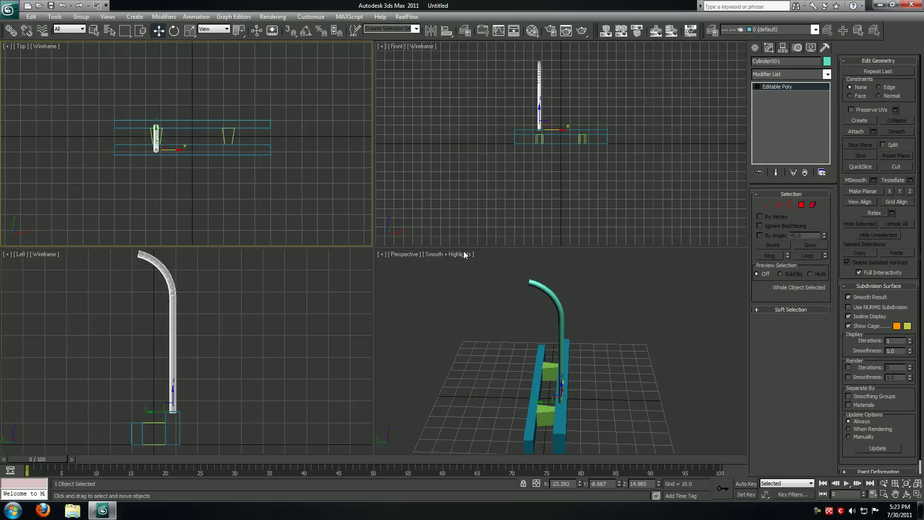
Change the Front viewport to the Back view, hide its grid and display it shaded
right_click(430, 144)
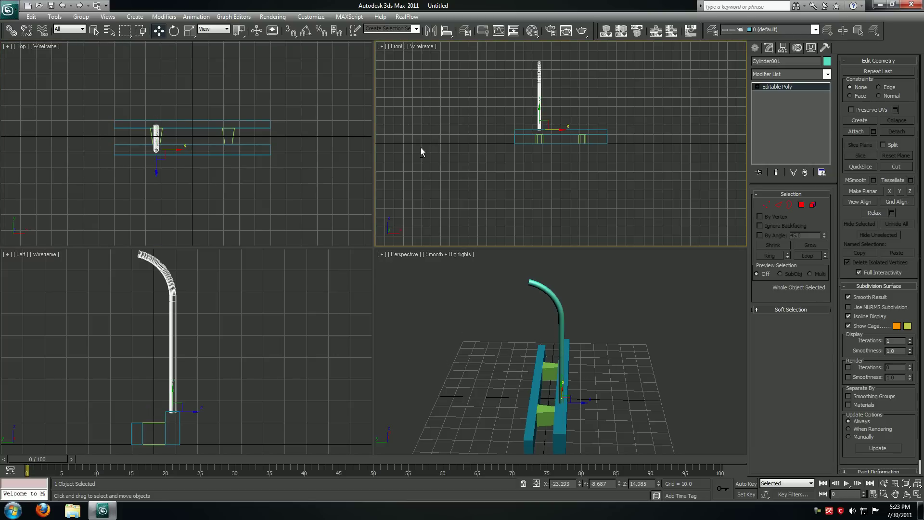
key(alt+w)
click(19, 47)
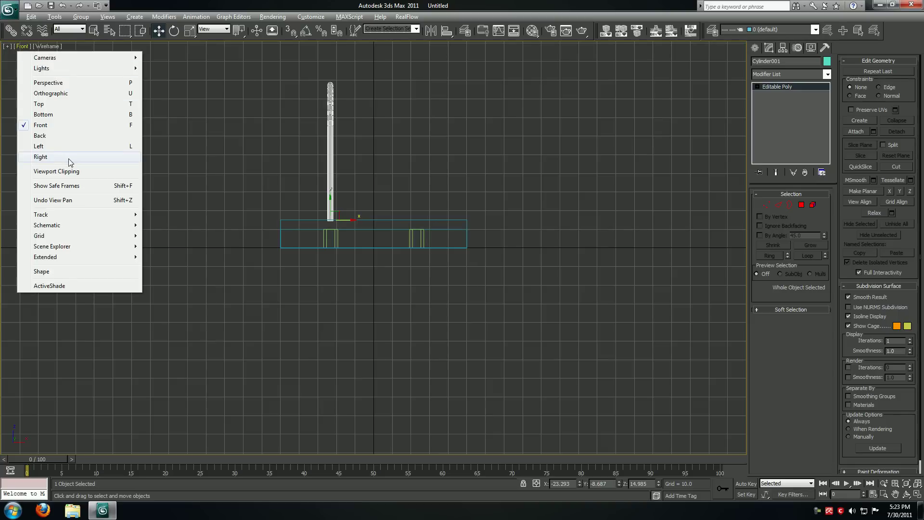
click(64, 144)
middle_drag(230, 175, 256, 274)
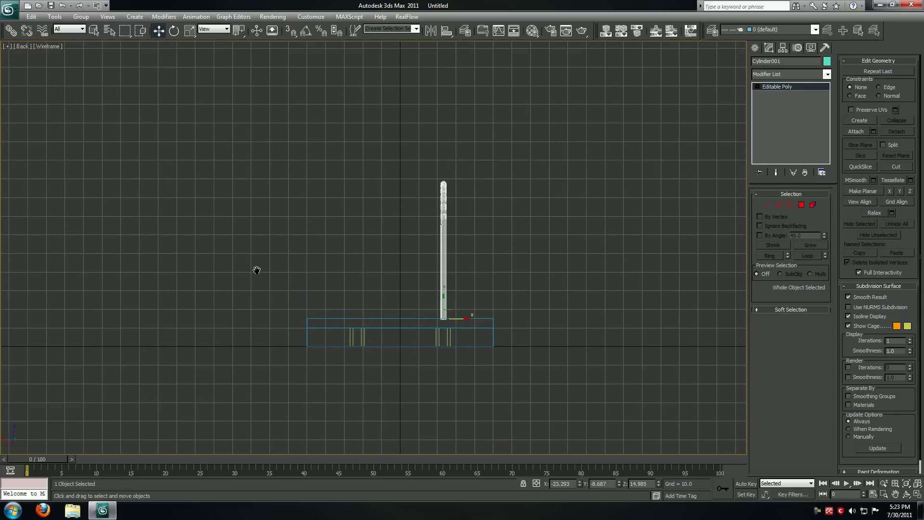
key(g)
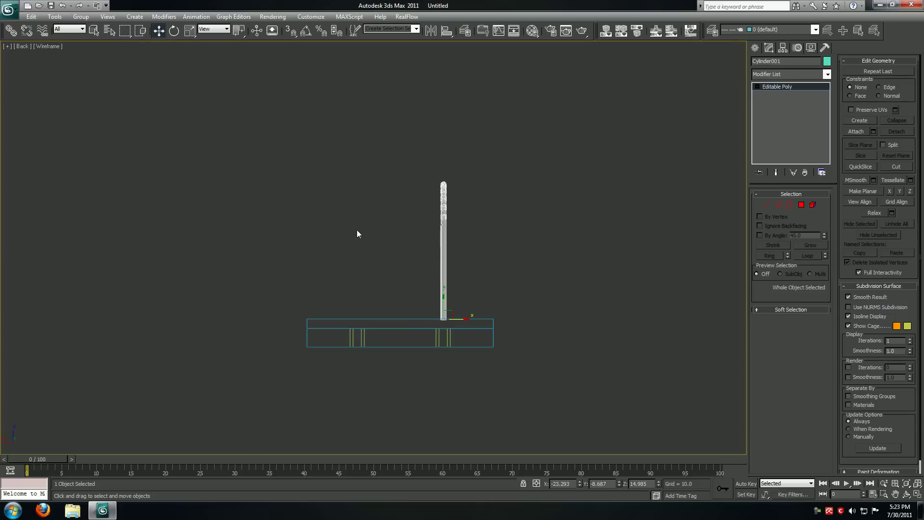
key(F3)
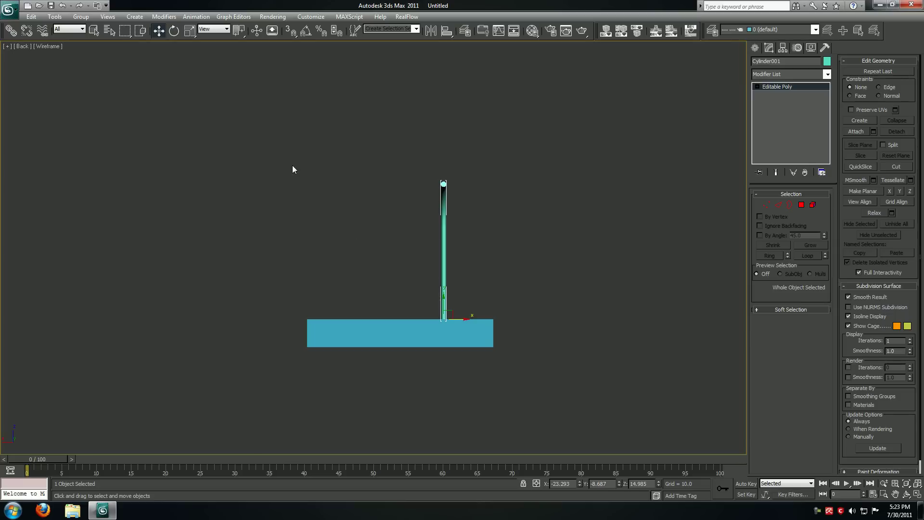
Create a box about 5.4 long, 3.9 wide and 3.6 high across the lower part of the pole in the Back view
scroll(453, 260, up, 4)
middle_drag(458, 262, 322, 204)
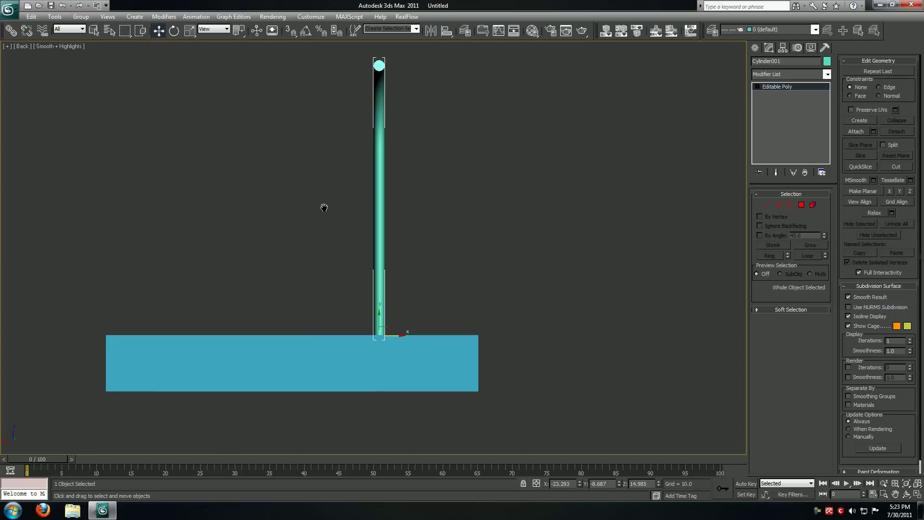
scroll(385, 262, up, 2)
middle_drag(384, 261, 423, 231)
scroll(353, 246, up, 2)
click(756, 48)
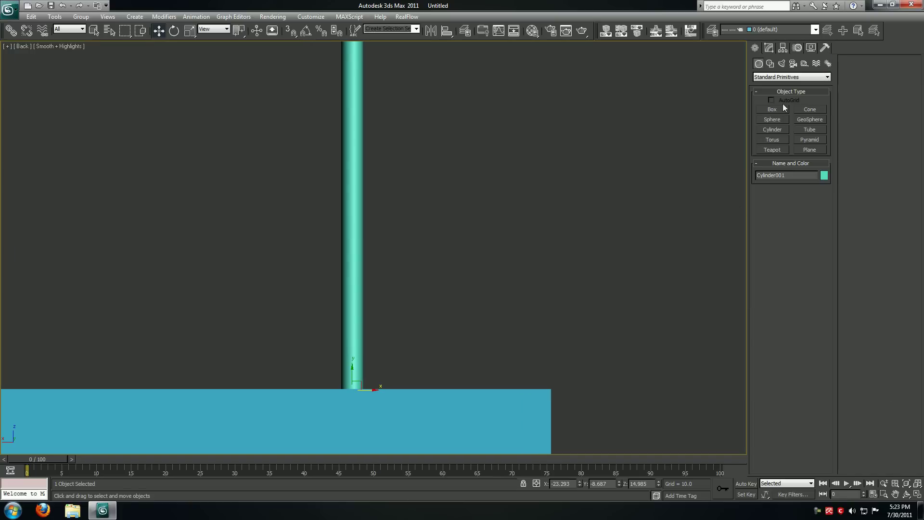
click(771, 109)
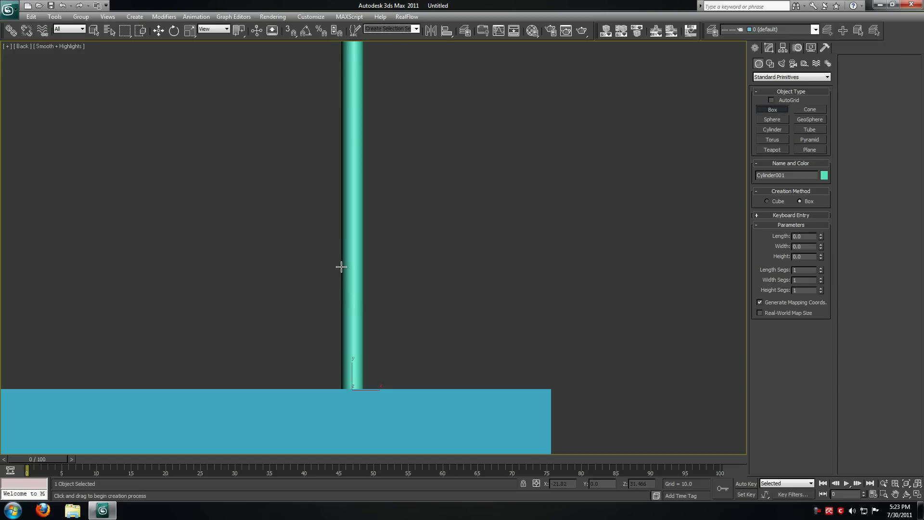
drag(340, 251, 369, 292)
click(379, 264)
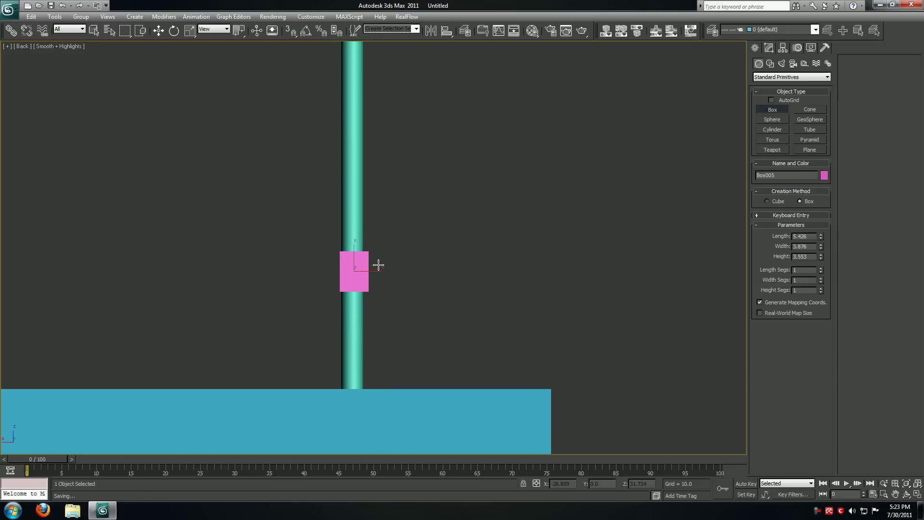
Turn on edged faces in the Perspective view and move the box against the inner side of the pole
key(alt+w)
right_click(464, 359)
key(alt+w)
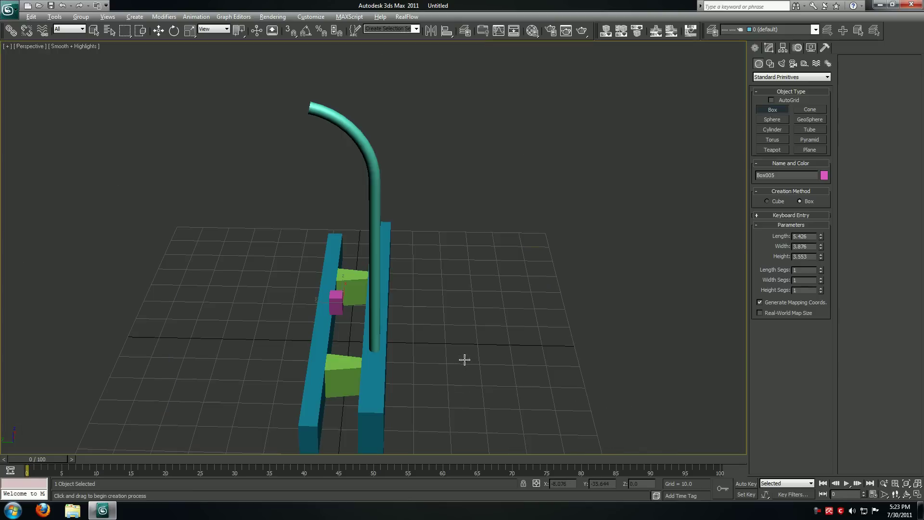
alt+middle_drag(412, 320, 408, 248)
key(F4)
scroll(433, 310, up, 3)
alt+middle_drag(363, 322, 397, 327)
scroll(397, 327, up, 4)
key(w)
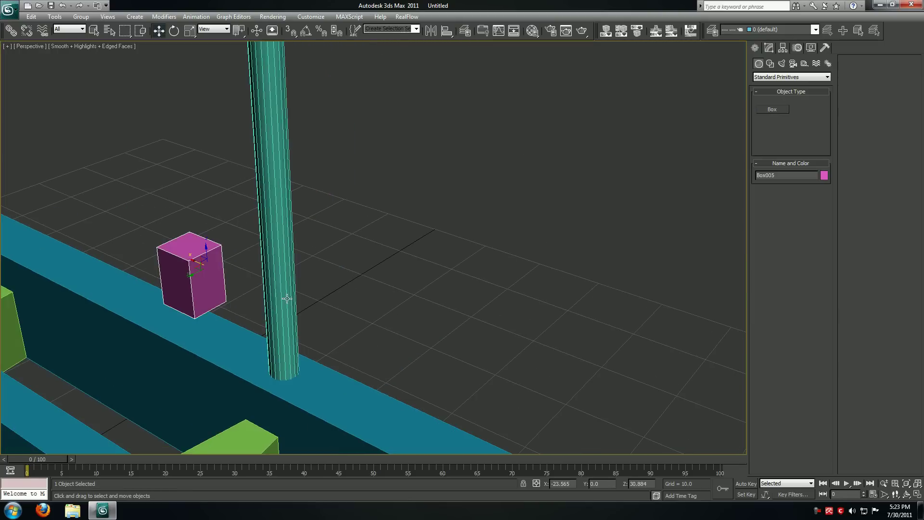
drag(205, 270, 261, 241)
alt+middle_drag(246, 301, 301, 332)
Scale the box into a small thin plate on the pole, to about 53% in X, 75% in Y and 23% in Z
key(r)
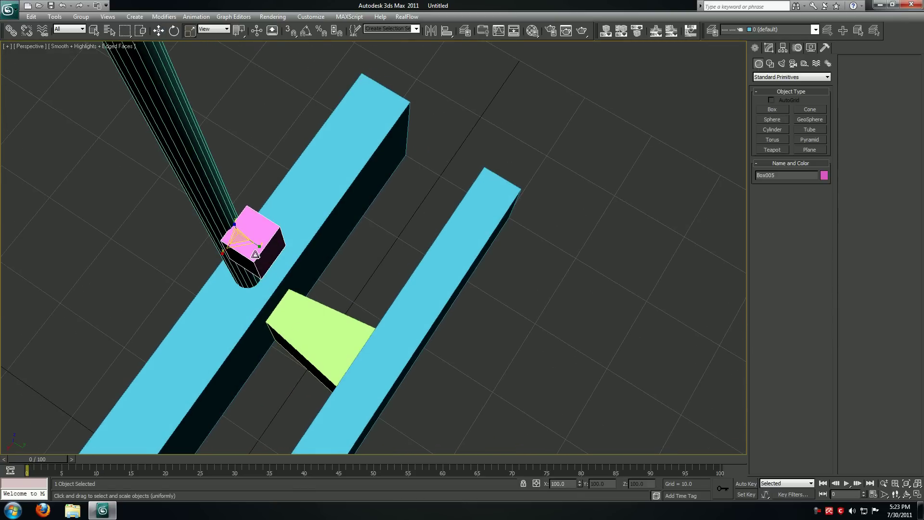
mouse_move(235, 237)
mouse_down()
mouse_move(220, 255)
mouse_move(232, 241)
mouse_up()
alt+middle_drag(232, 241, 201, 241)
scroll(240, 264, up, 3)
alt+middle_drag(241, 264, 202, 260)
drag(191, 240, 207, 222)
alt+middle_drag(194, 262, 148, 204)
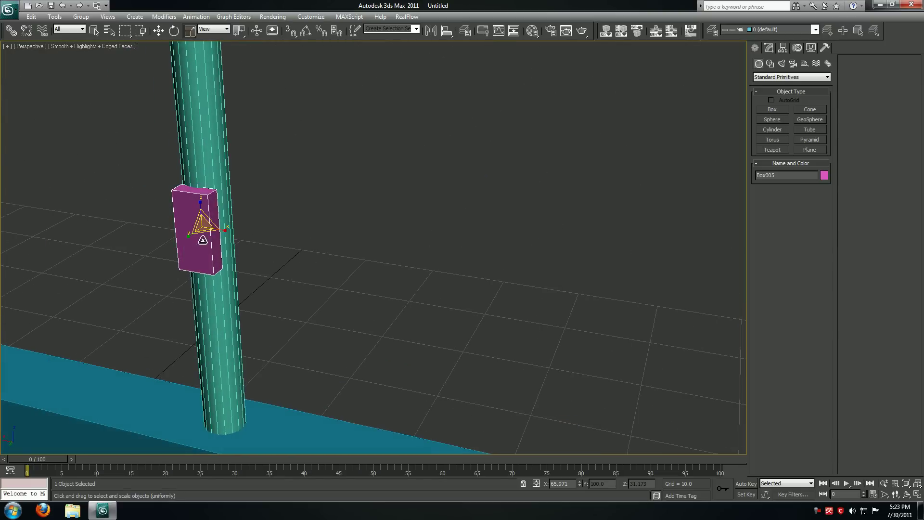
drag(199, 201, 197, 231)
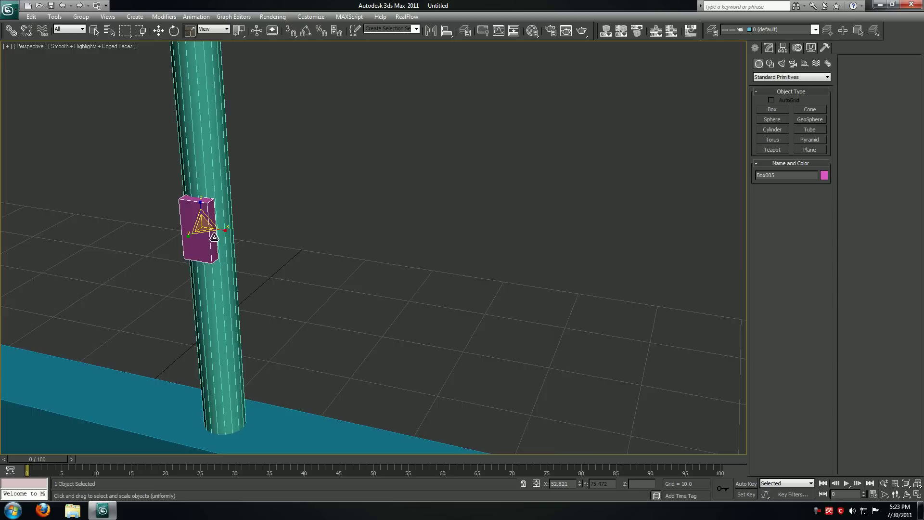
alt+middle_drag(198, 231, 266, 248)
key(alt+w)
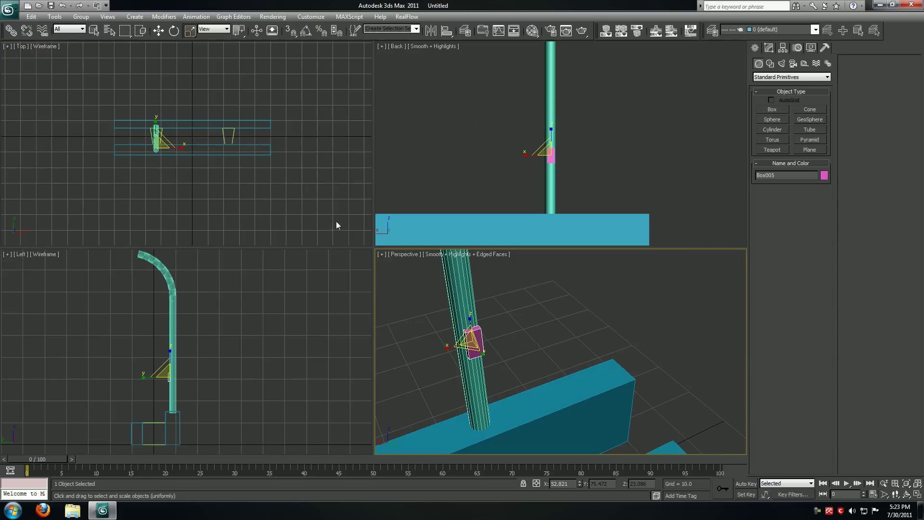
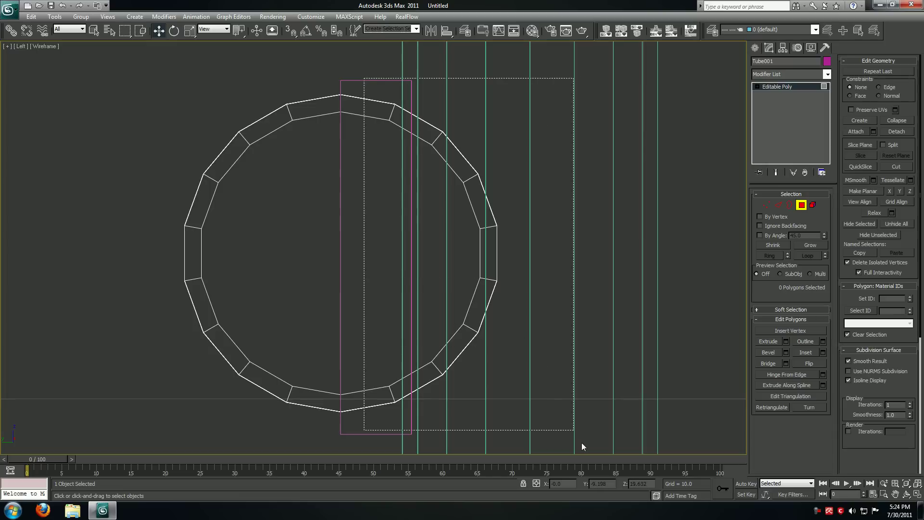
Delete the half of the tube's polygons on the pole side, then leave polygon editing and deselect the tube
key(Delete)
right_click(353, 289)
click(337, 275)
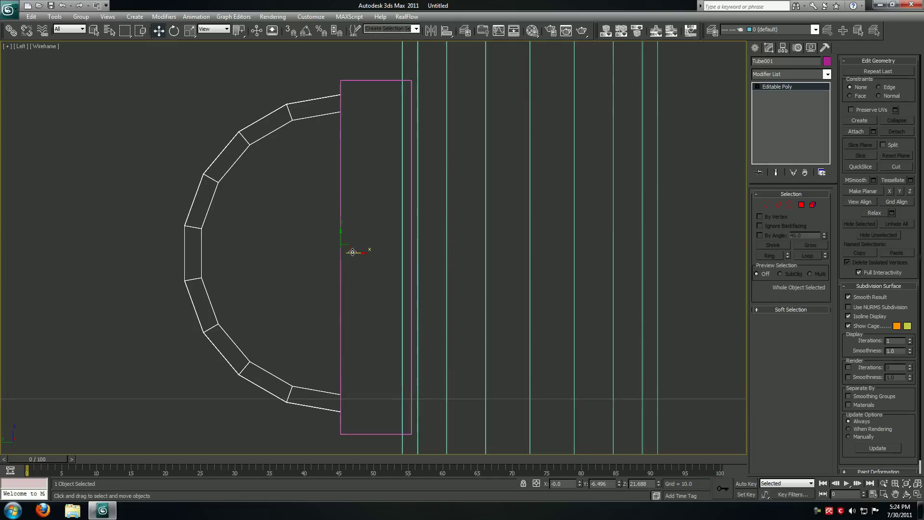
click(358, 287)
Show edged faces in the Back view and move the half tube along X to about -23.24, centered on the plate
key(alt+w)
click(427, 306)
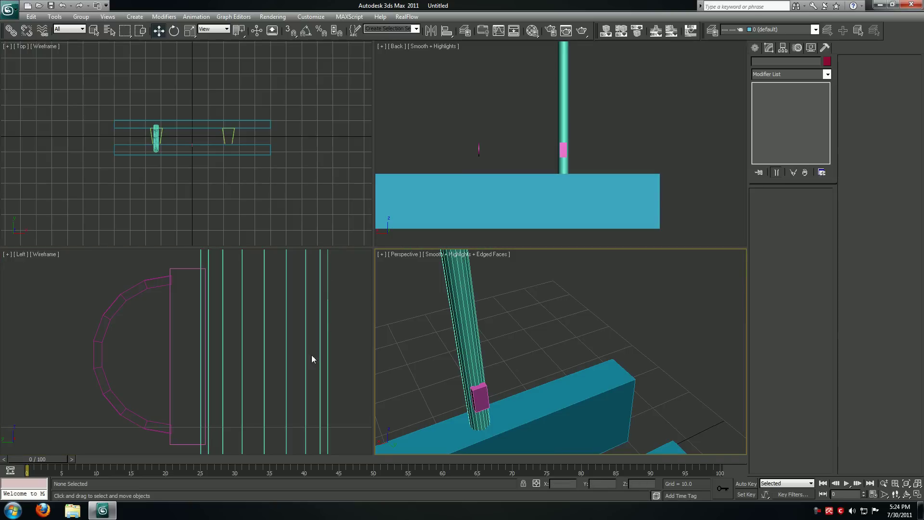
click(379, 158)
key(alt+w)
drag(149, 213, 230, 274)
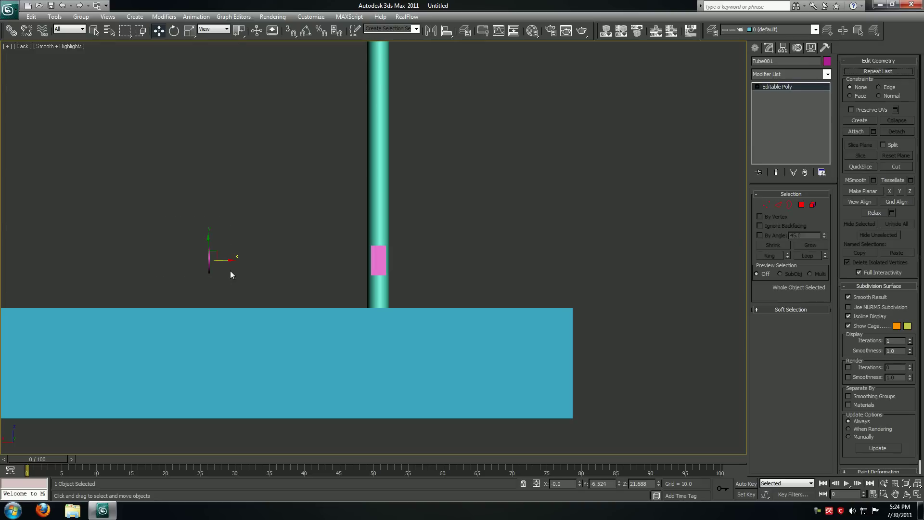
key(F4)
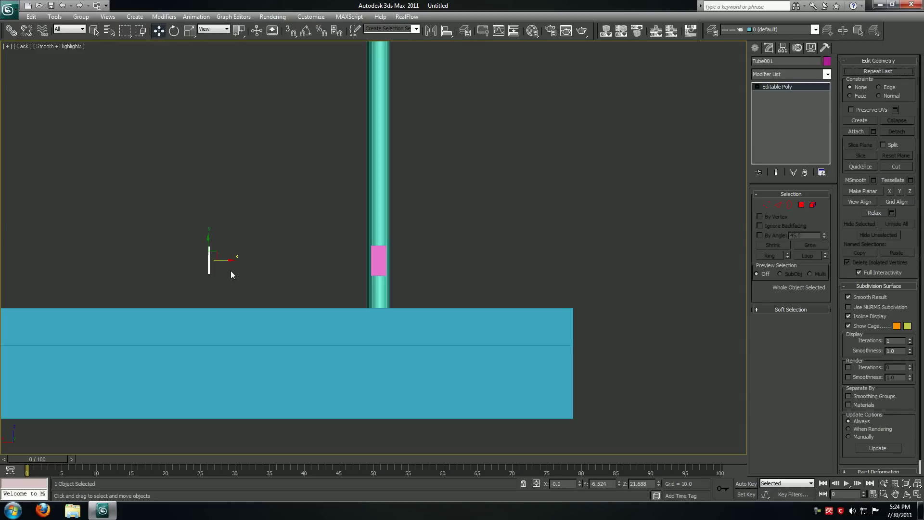
drag(227, 259, 374, 254)
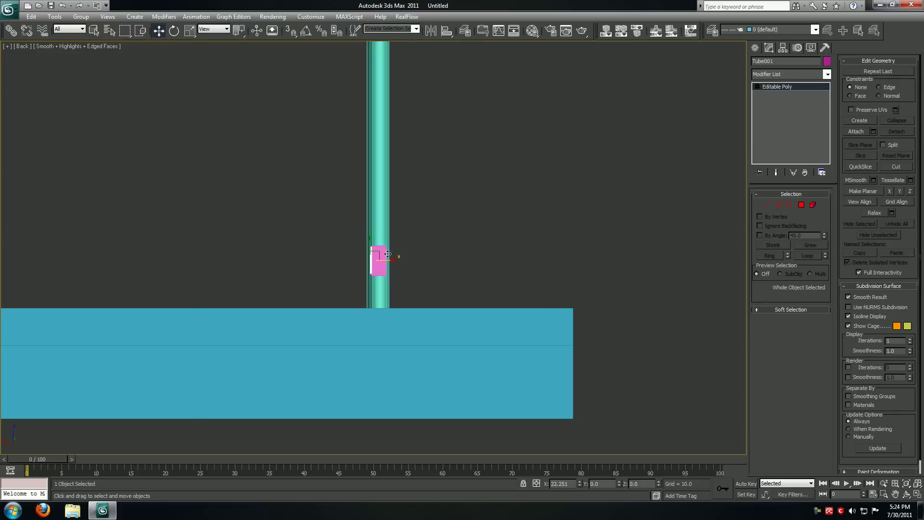
key(z)
drag(387, 251, 405, 252)
Change the half tube's object color to dark green and move it along X to about -23.27
click(826, 61)
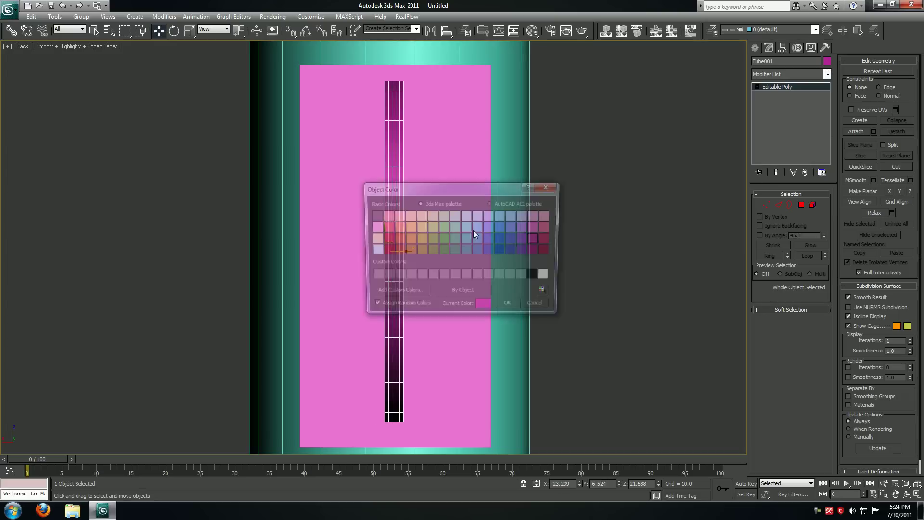
click(431, 250)
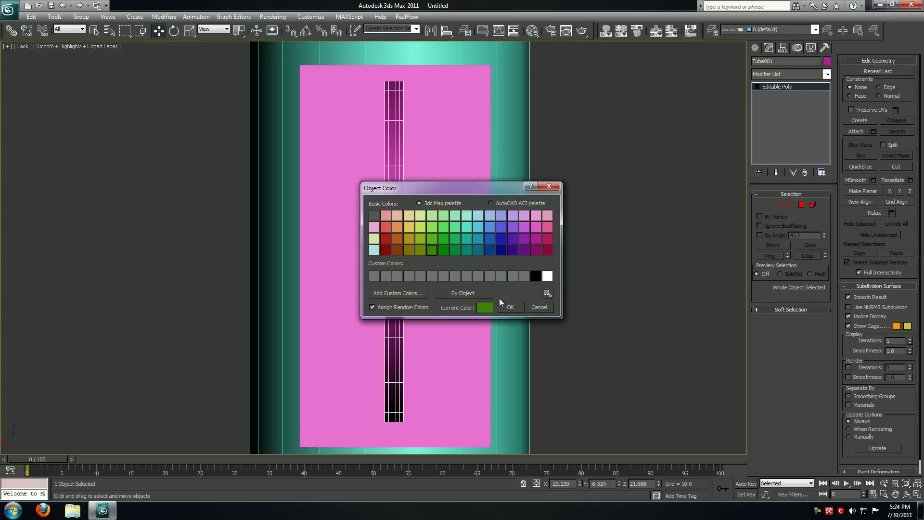
click(505, 306)
drag(404, 252, 408, 271)
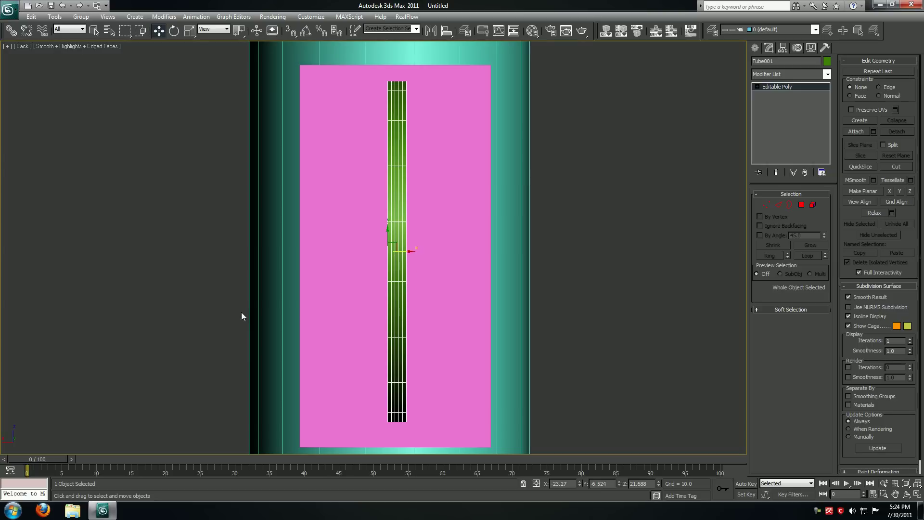
Deselect the half tube and examine how it sits on the plate in the Perspective view, with and without edged faces
key(alt+w)
right_click(267, 354)
key(alt+w)
key(alt+w)
right_click(413, 326)
key(z)
click(405, 326)
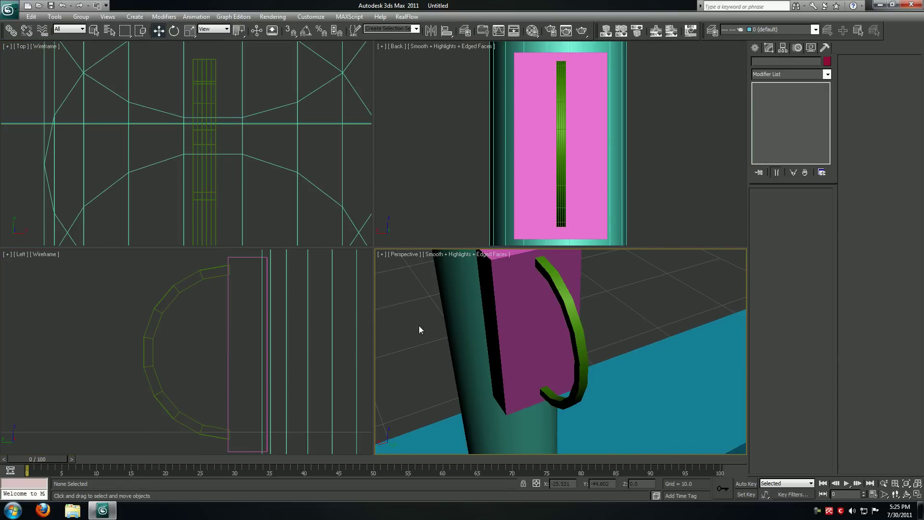
key(F4)
scroll(561, 319, down, 2)
alt+middle_drag(557, 319, 526, 323)
key(alt+w)
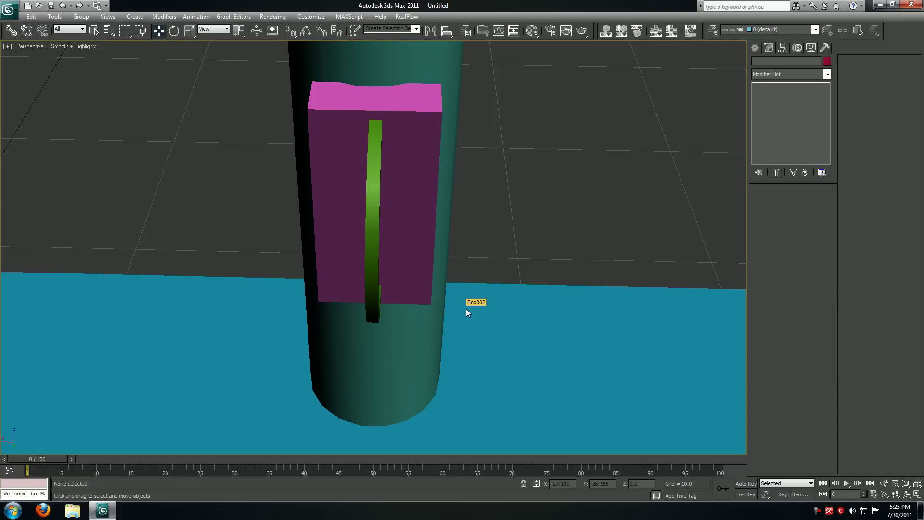
key(F4)
alt+middle_drag(465, 286, 442, 264)
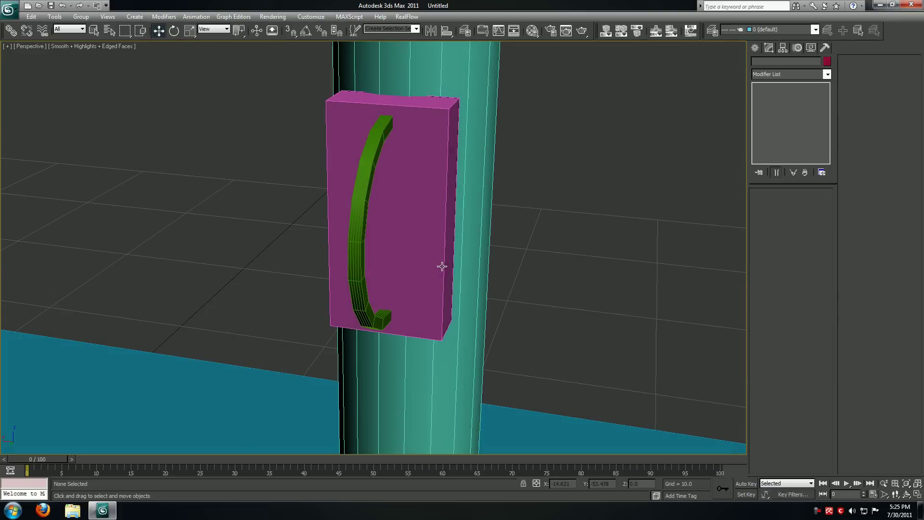
Scale the half tube along Z to about 114% to widen its band across the plate
scroll(439, 266, up, 3)
click(352, 245)
scroll(354, 252, up, 2)
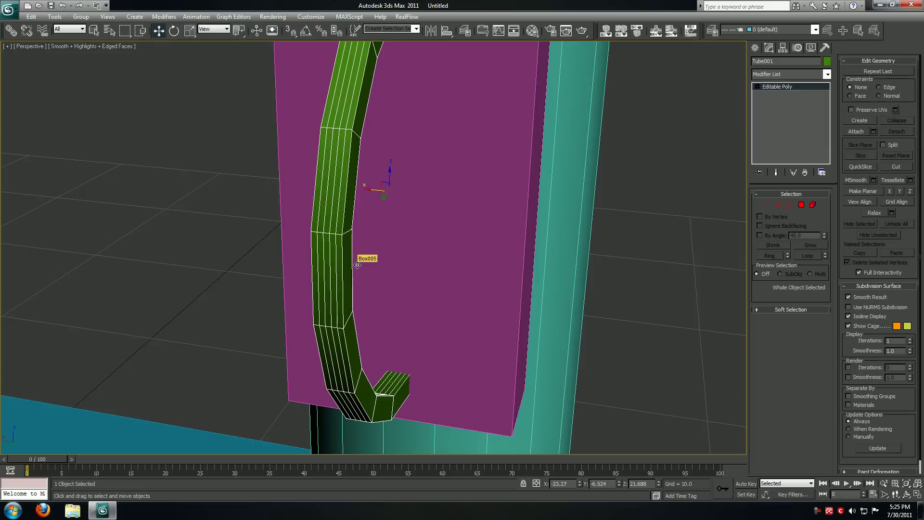
key(r)
drag(418, 197, 419, 194)
key(r)
Move the widened half tube along X in the Back view to about -23.22, centered on the plate, undoing any accidental plate move
key(alt+w)
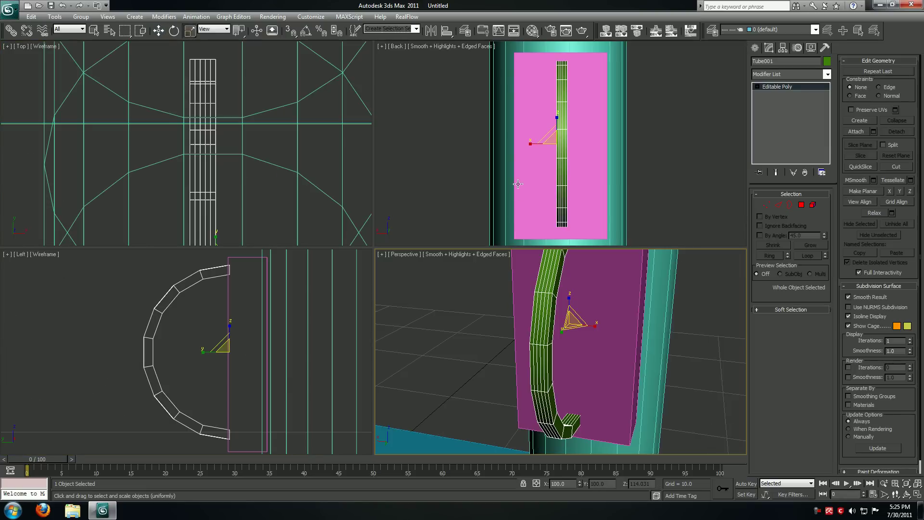
key(alt+w)
key(w)
click(391, 249)
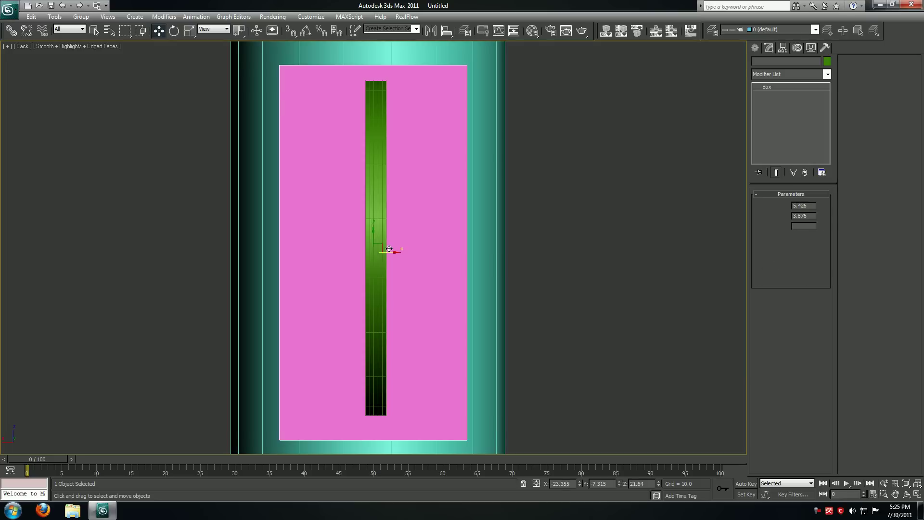
click(381, 255)
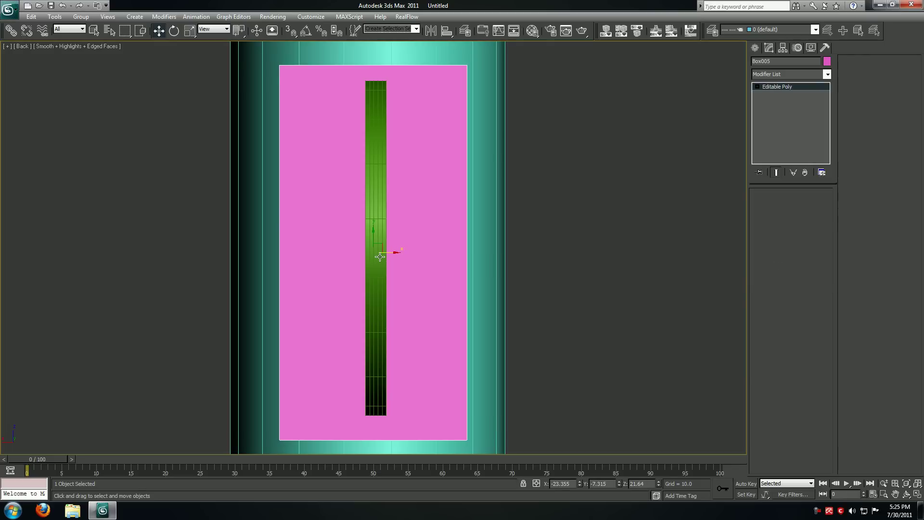
drag(389, 252, 385, 247)
key(ctrl+z)
key(ctrl+z)
key(alt+w)
key(alt+w)
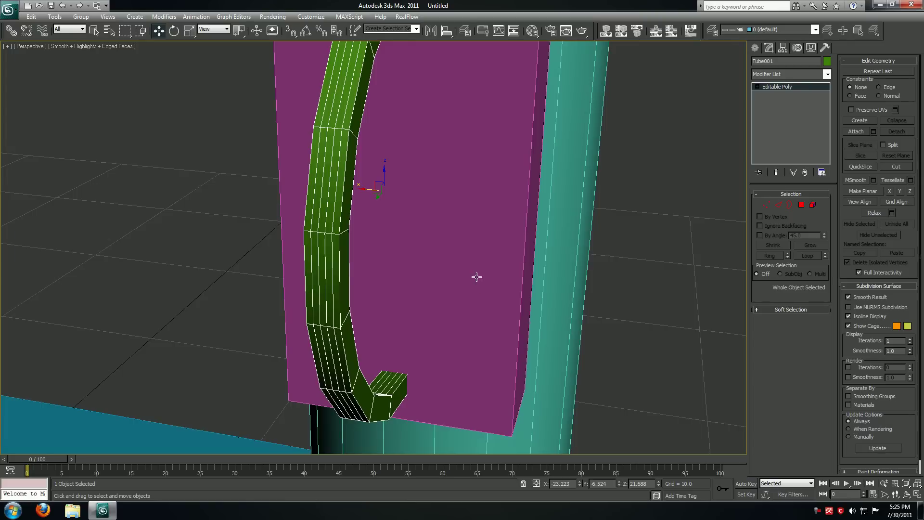
Remove the four lengthwise edge loops between the borders of the half tube's outer face
scroll(477, 298, up, 5)
click(778, 205)
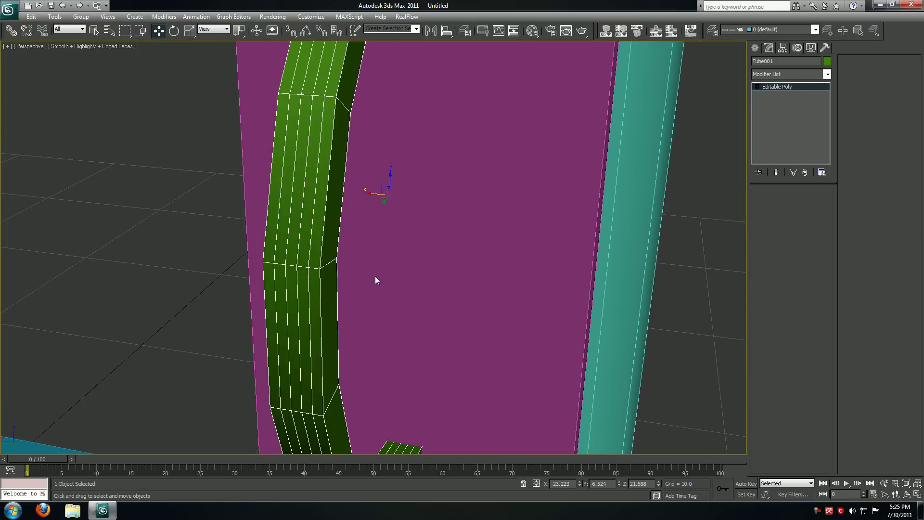
click(309, 234)
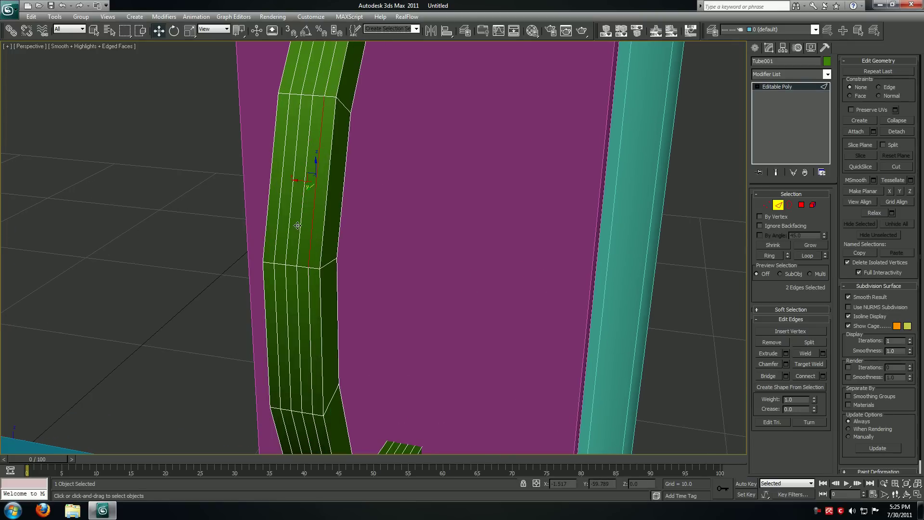
click(174, 232)
click(316, 209)
ctrl+click(302, 209)
ctrl+click(288, 208)
ctrl+click(281, 207)
click(807, 255)
key(BackSpace)
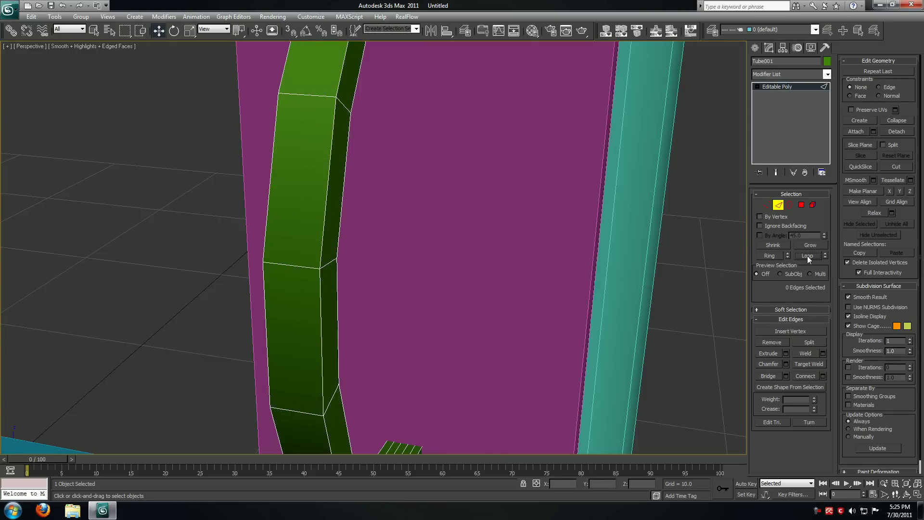
Remove the four lengthwise edge loops between the borders of the half tube's inner face
alt+middle_drag(455, 266, 358, 336)
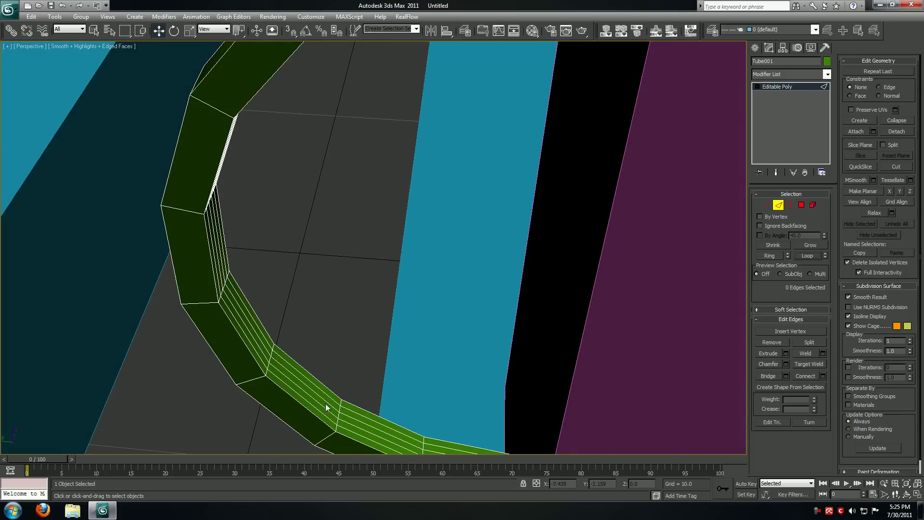
scroll(358, 384, down, 2)
click(355, 379)
ctrl+click(363, 373)
ctrl+click(367, 367)
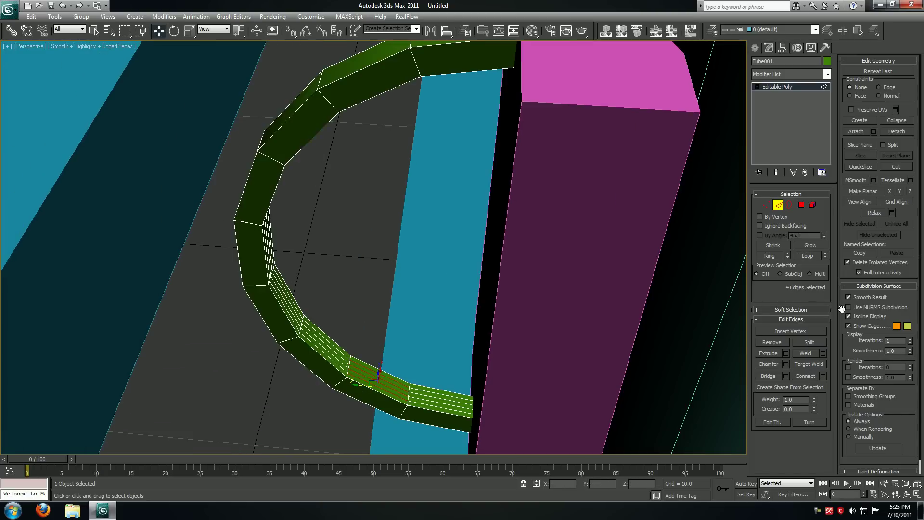
click(811, 255)
key(BackSpace)
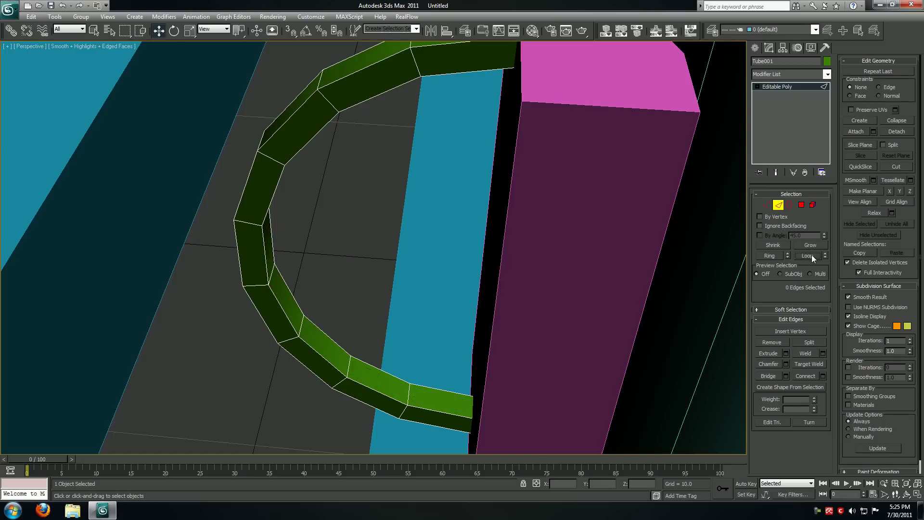
Leave edge editing, deselect the half tube and maximize the Left view around the plate fitting
scroll(503, 155, down, 2)
alt+middle_drag(458, 204, 528, 196)
scroll(528, 196, down, 3)
scroll(462, 316, down, 4)
alt+middle_drag(461, 317, 423, 324)
scroll(414, 304, up, 5)
scroll(413, 296, down, 3)
key(alt+w)
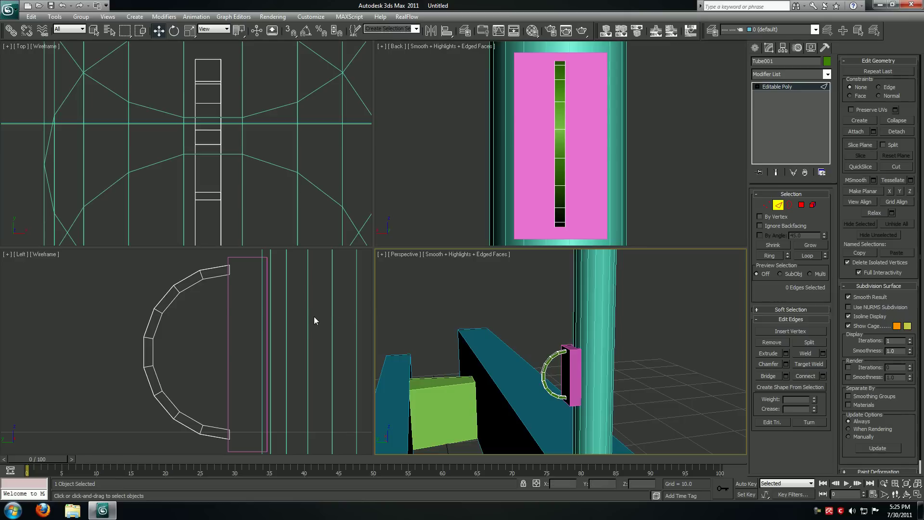
key(z)
right_click(131, 336)
right_click(132, 336)
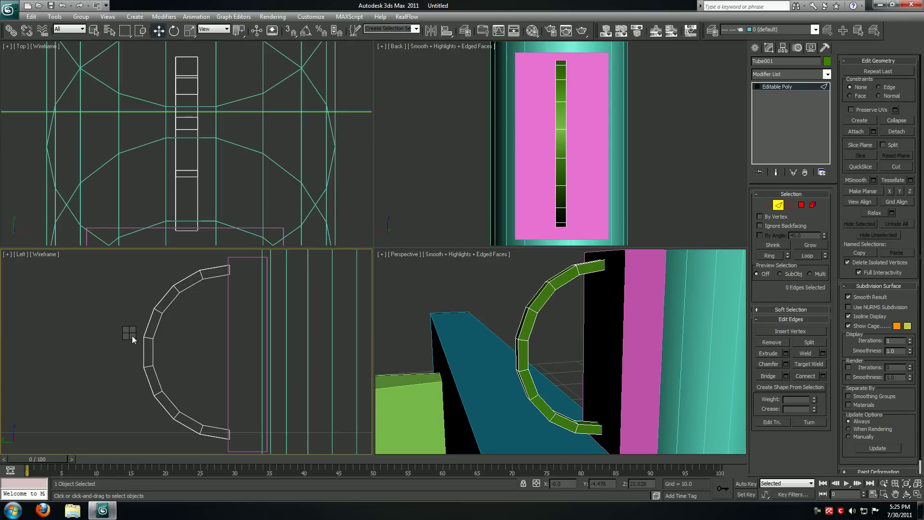
click(117, 325)
click(110, 341)
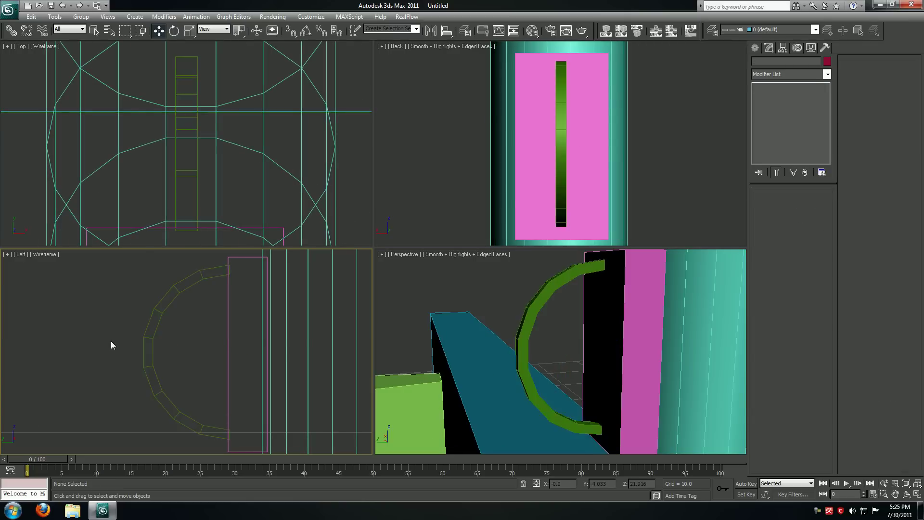
key(ctrl+shift+z)
key(alt+w)
scroll(181, 291, up, 6)
scroll(342, 363, up, 3)
middle_drag(421, 367, 369, 230)
scroll(393, 290, up, 3)
middle_drag(449, 215, 447, 288)
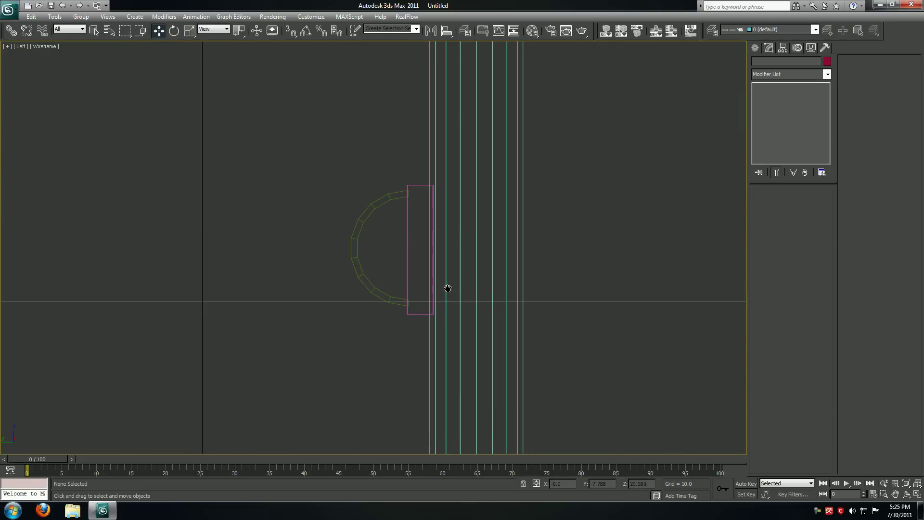
click(755, 47)
click(781, 128)
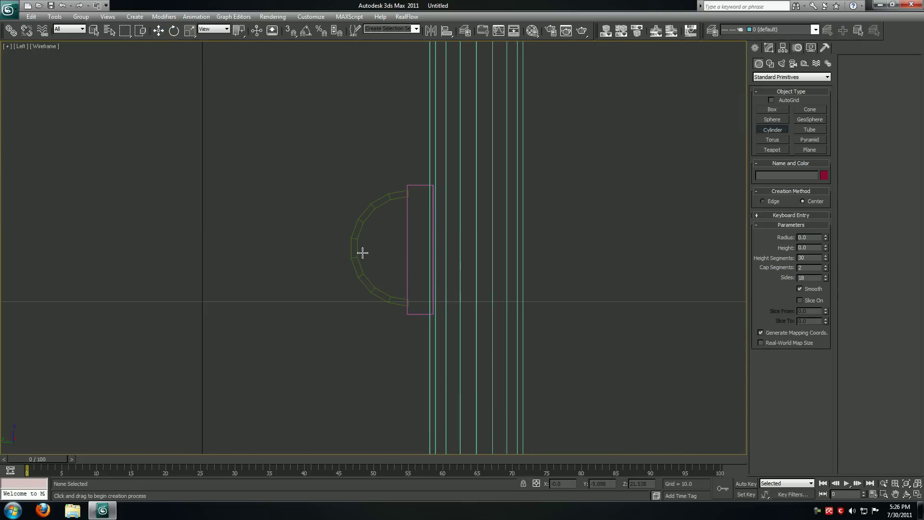
scroll(377, 254, up, 5)
drag(381, 281, 383, 260)
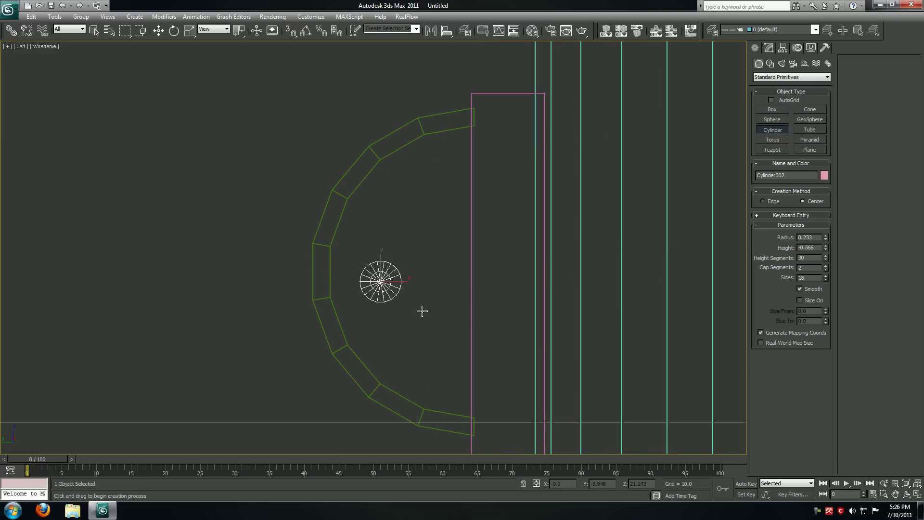
key(Delete)
Draw a cylinder of about 0.254 radius inside the half ring in the Left view, with 1 cap segment
click(769, 132)
drag(380, 266, 389, 244)
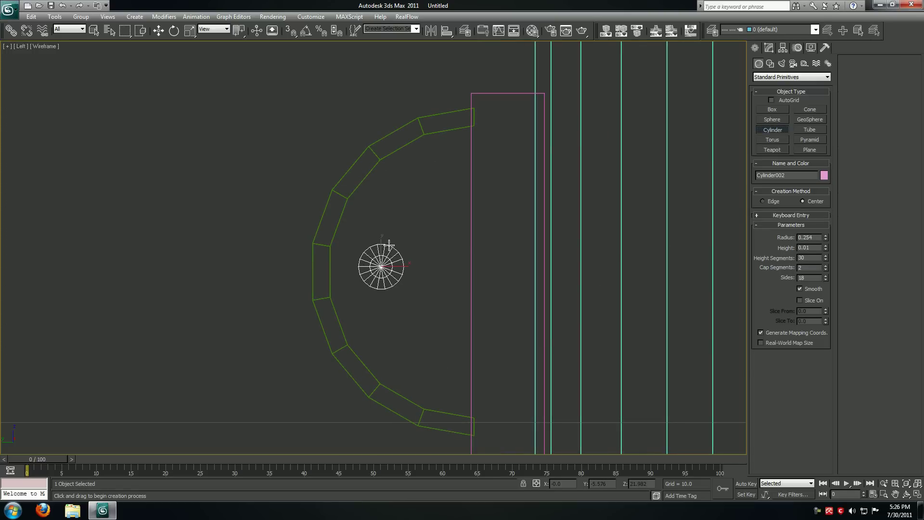
click(395, 360)
click(825, 269)
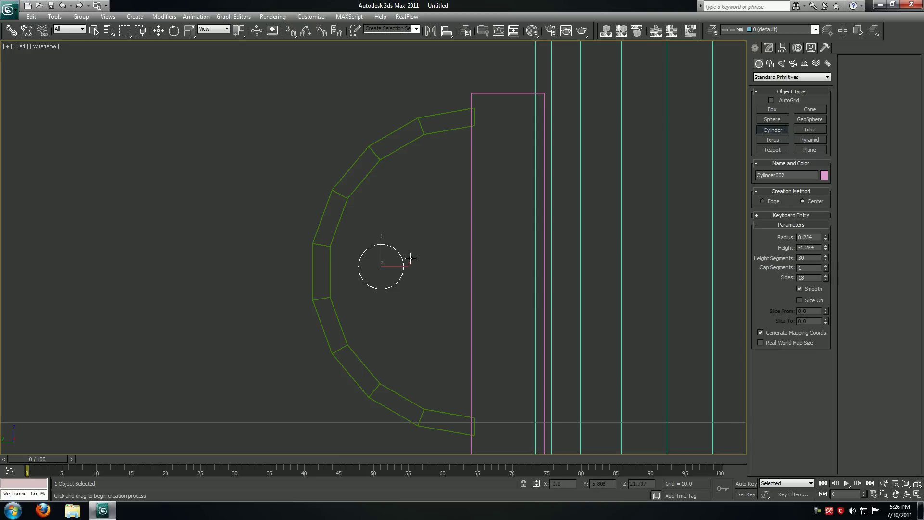
Set the cylinder's radius to 0.3 and its height to 100
double_click(816, 238)
text(0.3)
key(Tab)
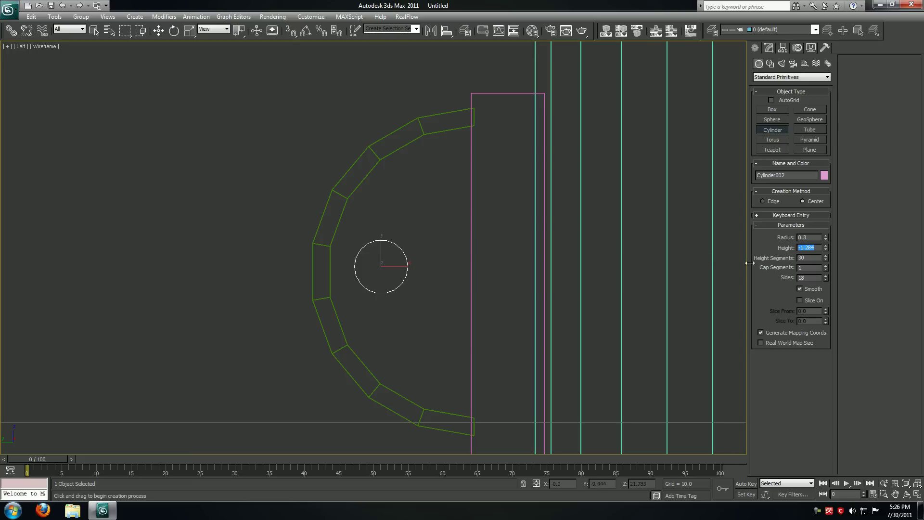
text(100)
key(alt+w)
click(498, 371)
key(alt+w)
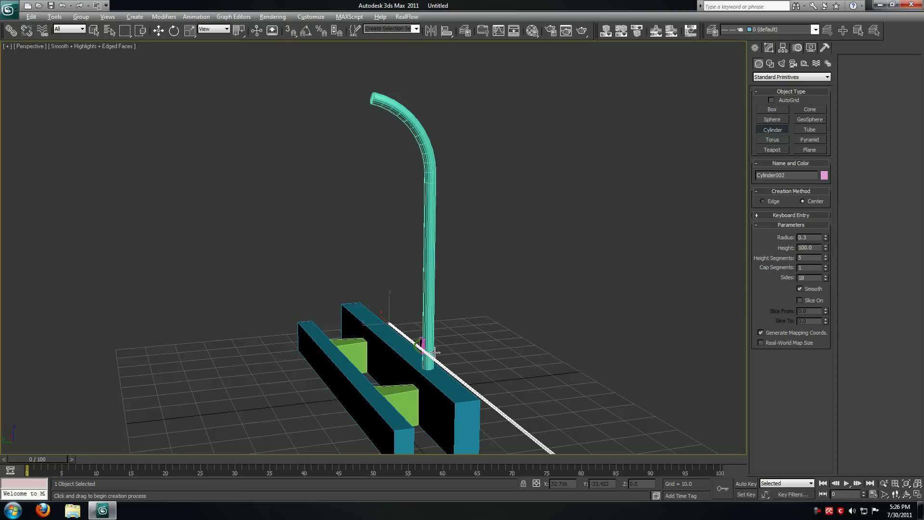
Set the cylinder's height segments to 30 and show edged faces in the Perspective view
alt+middle_drag(410, 361, 492, 365)
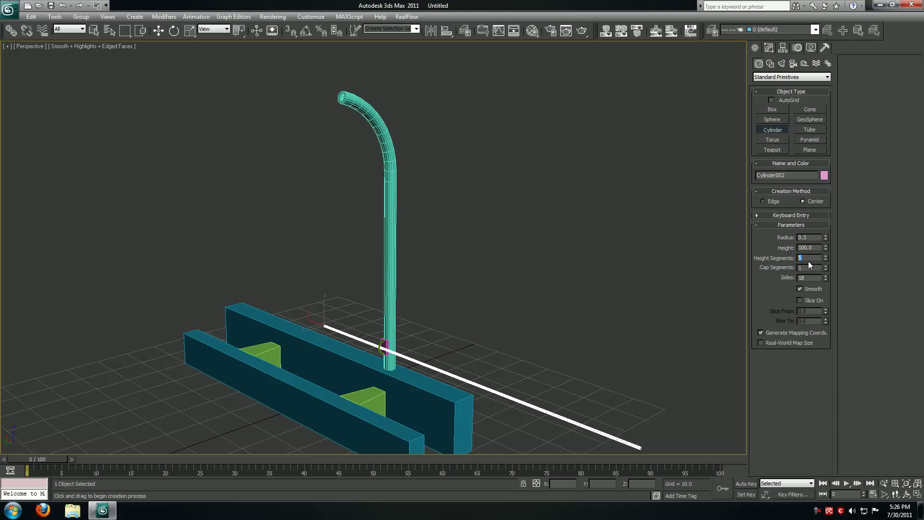
text(30)
key(Return)
key(alt+w)
key(alt+w)
middle_drag(516, 300, 499, 222)
scroll(506, 330, up, 2)
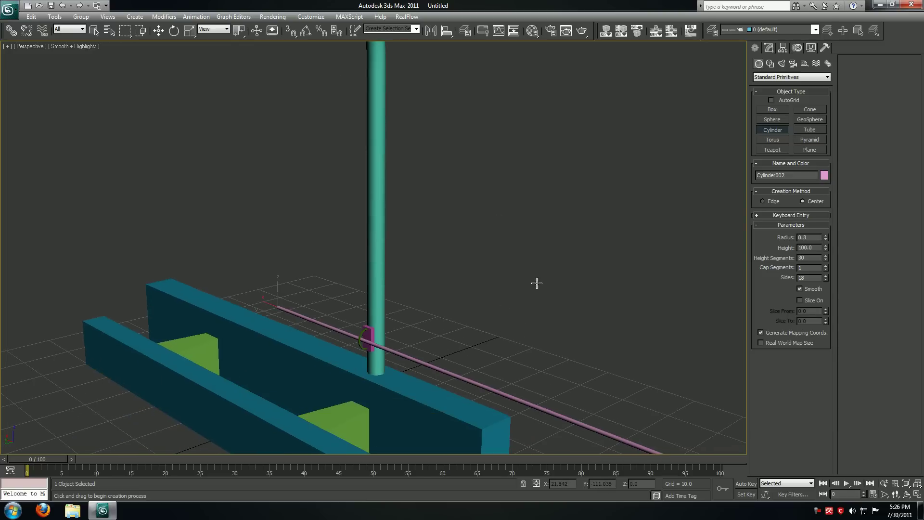
key(F4)
Center the cylinder's pivot on the object, set the cylinder's X position to 0 and deselect it
key(w)
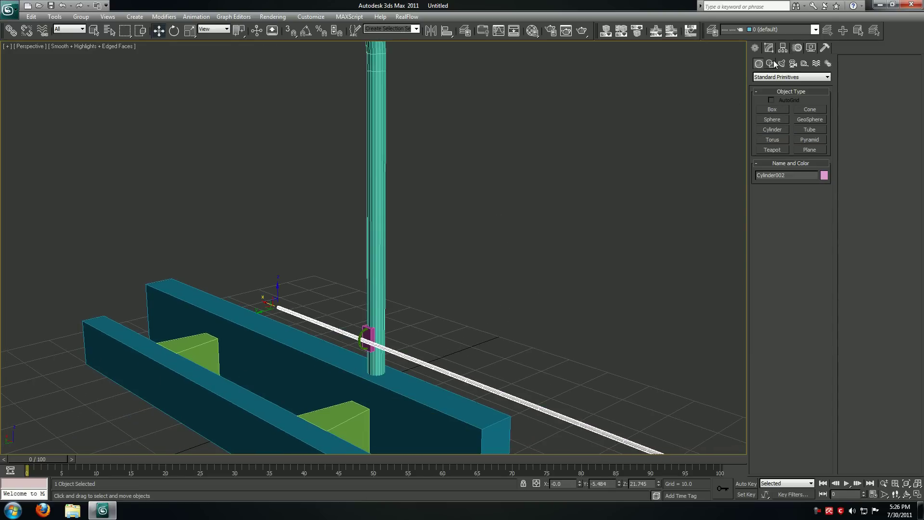
click(782, 47)
click(788, 108)
click(791, 158)
click(790, 108)
click(768, 47)
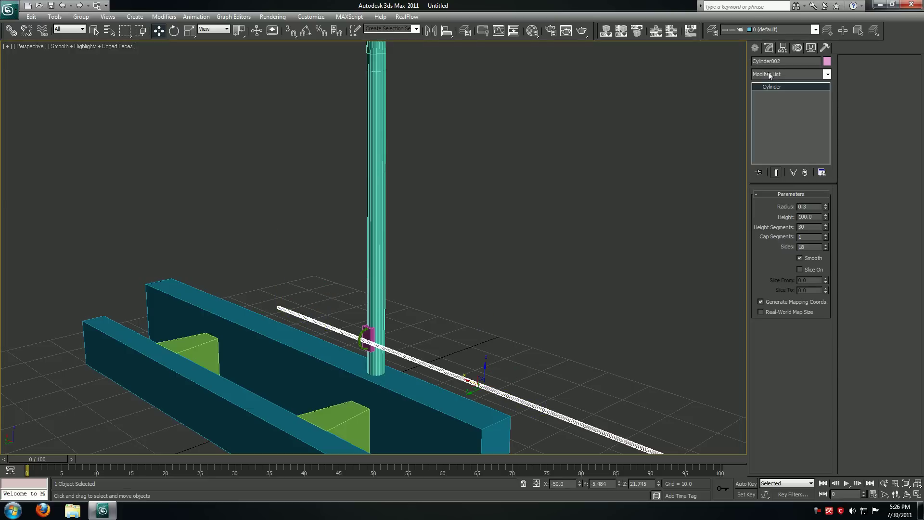
right_click(580, 482)
click(587, 341)
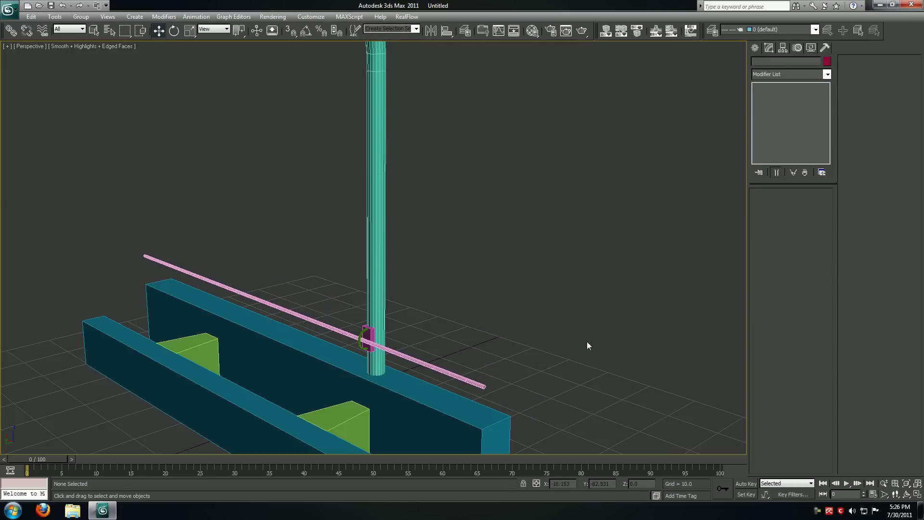
Copy the plate, half ring and cable together straight up the pole in the Left view, making 5 evenly spaced copies
middle_drag(504, 296, 528, 297)
scroll(512, 327, up, 2)
key(alt+w)
click(236, 214)
key(alt+w)
key(alt+w)
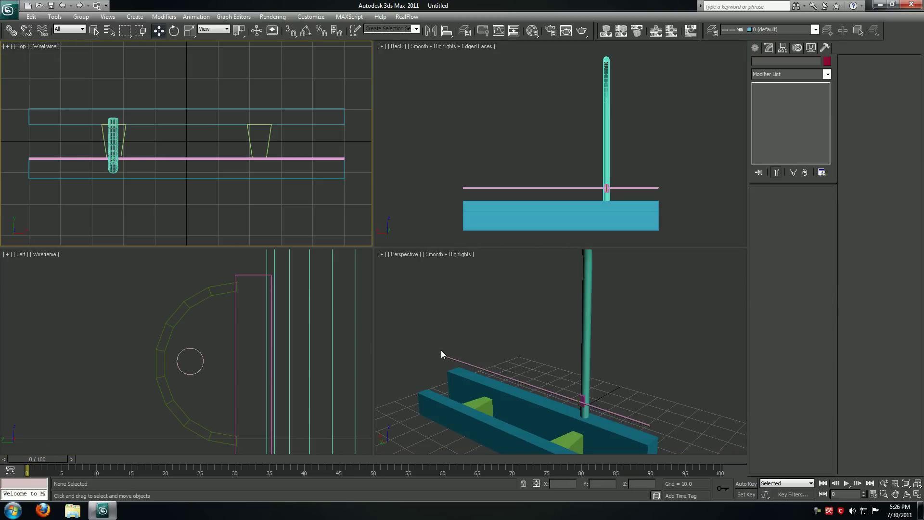
click(235, 314)
scroll(235, 317, down, 4)
key(alt+w)
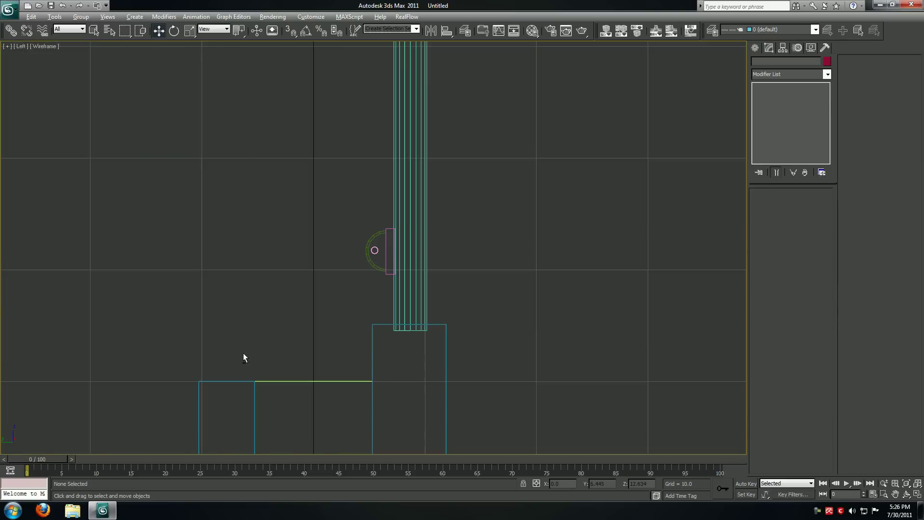
scroll(324, 289, up, 3)
drag(355, 252, 409, 359)
middle_drag(410, 315, 406, 341)
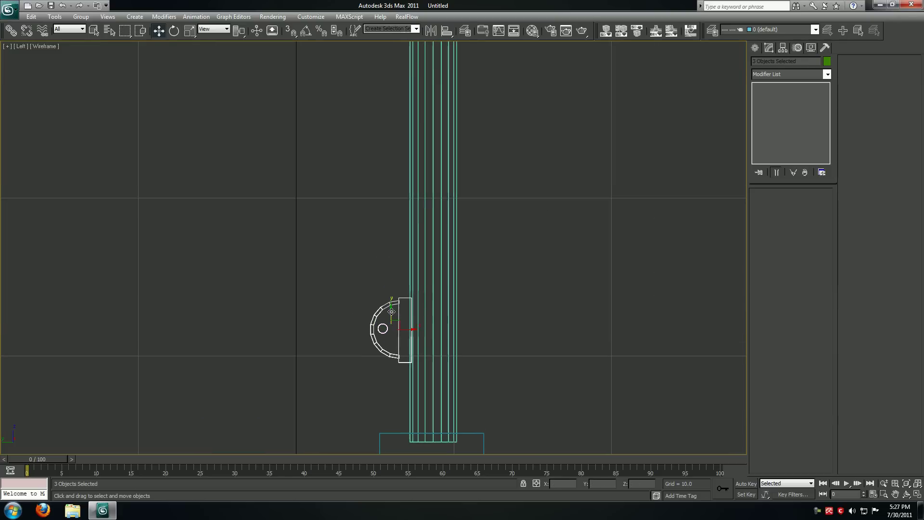
shift+drag(391, 312, 397, 152)
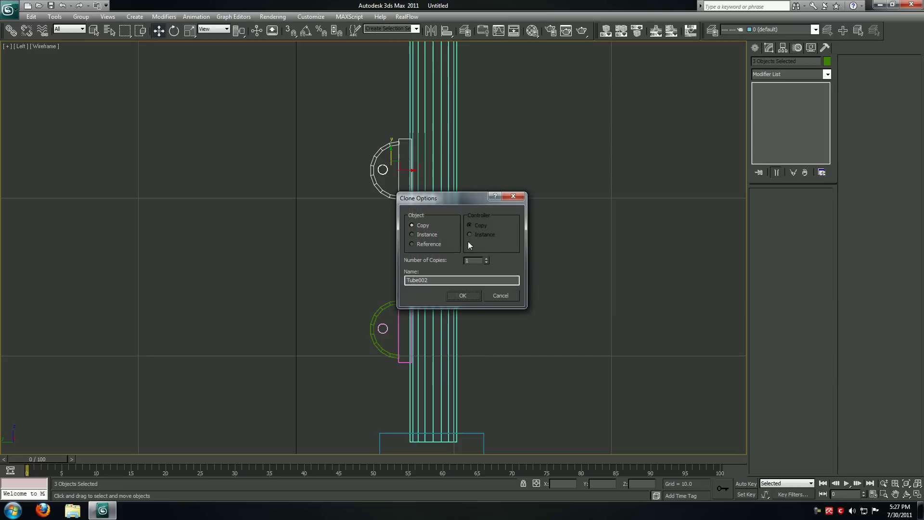
double_click(484, 260)
text(5)
key(Tab)
click(463, 296)
Rotate and move the uppermost plate, half ring and cable copy so its plate lies flush against the start of the pole's bend
scroll(495, 367, down, 5)
mouse_move(455, 295)
middle_down()
mouse_move(438, 371)
mouse_move(441, 429)
middle_up()
scroll(411, 253, up, 3)
middle_drag(410, 216, 388, 429)
scroll(387, 428, up, 2)
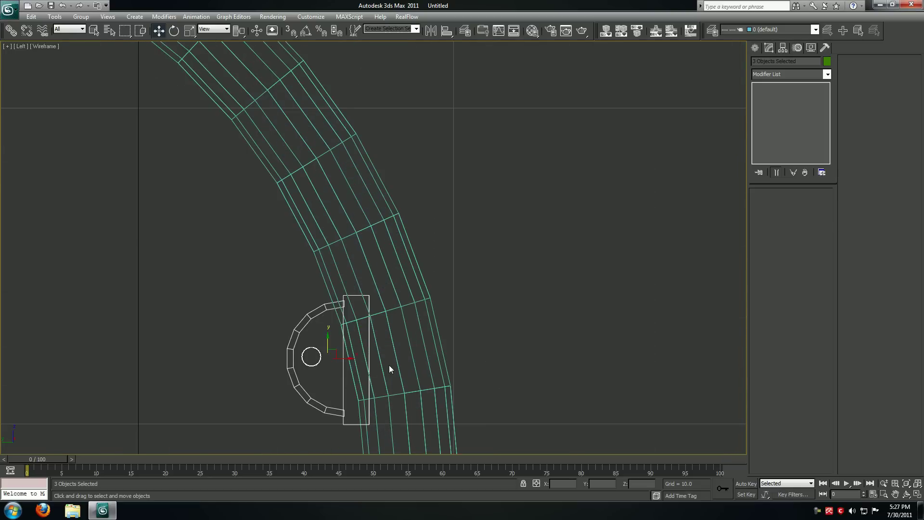
middle_drag(389, 365, 420, 324)
key(r)
key(e)
drag(379, 299, 350, 315)
key(w)
key(e)
key(w)
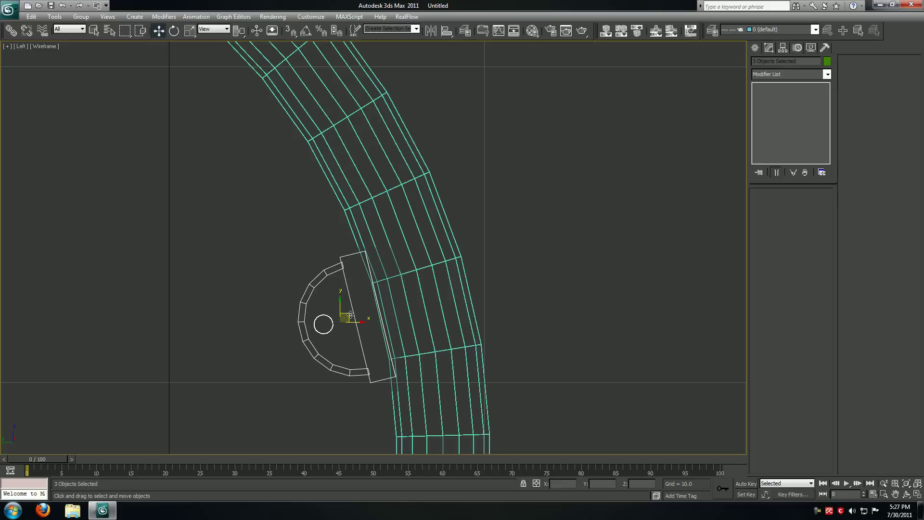
Copy the tilted plate, half ring and cable once, further up along the inner side of the pole's bend
scroll(436, 375, down, 4)
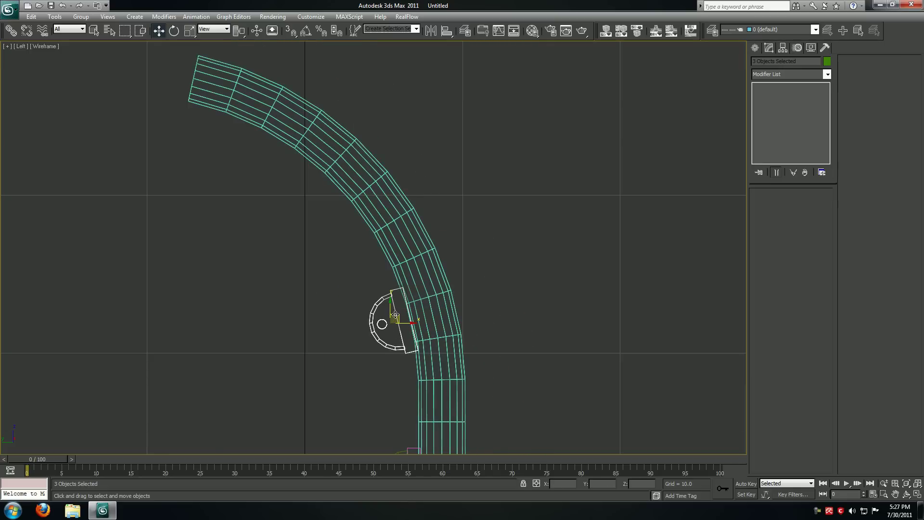
mouse_move(396, 315)
shift+mouse_down()
mouse_move(281, 208)
mouse_move(267, 165)
mouse_move(280, 171)
shift+mouse_up()
click(464, 296)
Rotate and move the new copy so its plate follows the inner curve of the bend, deselect it and return to the Perspective view
scroll(385, 319, up, 4)
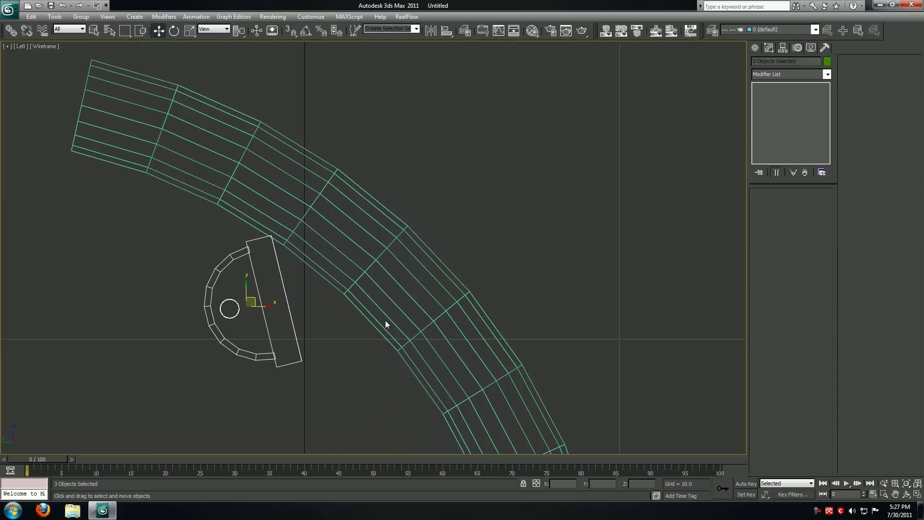
key(e)
drag(258, 325, 283, 282)
key(w)
key(e)
key(w)
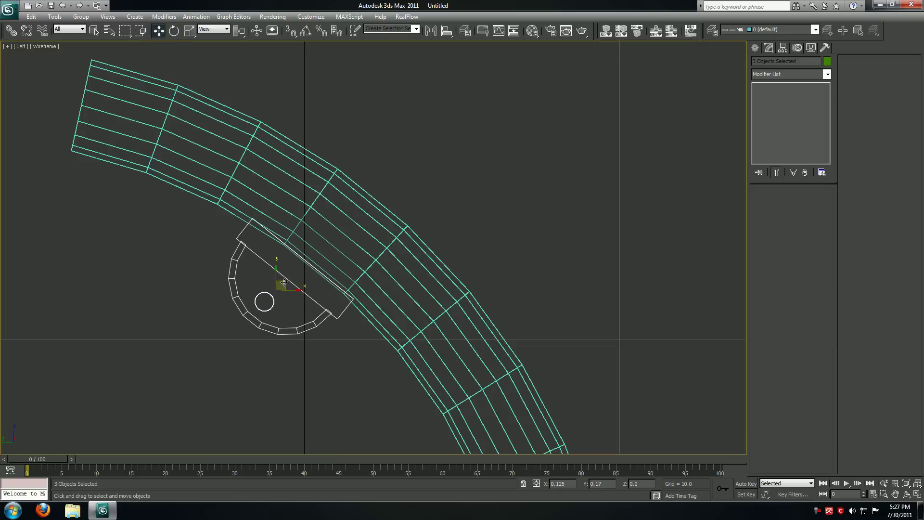
click(128, 378)
key(alt+w)
click(478, 320)
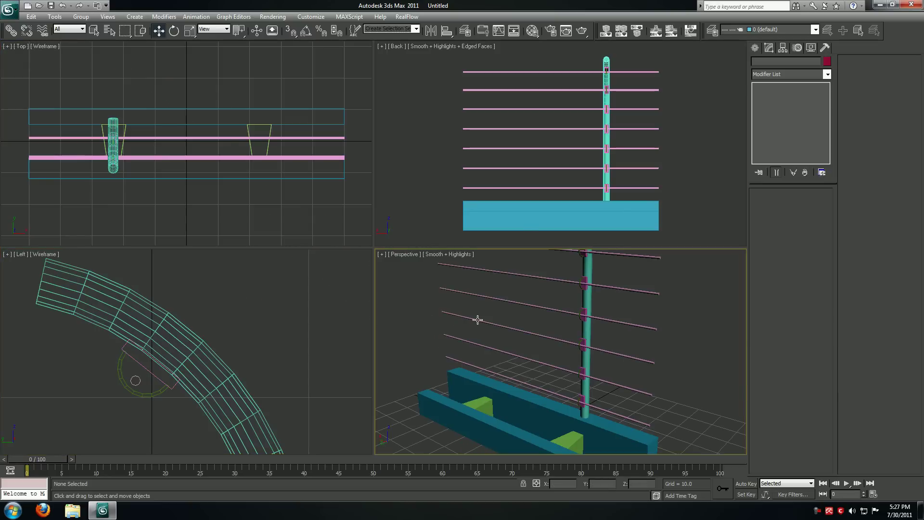